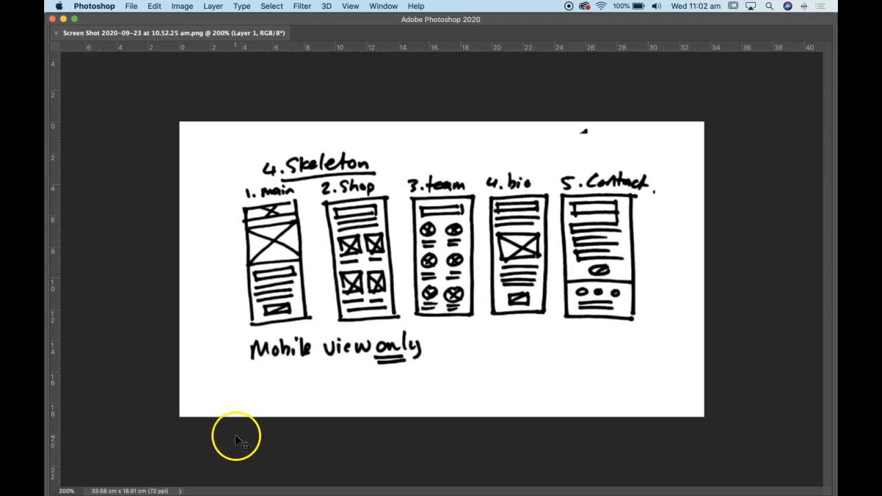
# Switch to Adobe XD and create a document with an iPhone X/XS/11 Pro artboard of 375 × 812 px
pyautogui.press('super+Tab')
pyautogui.press('super+Tab')
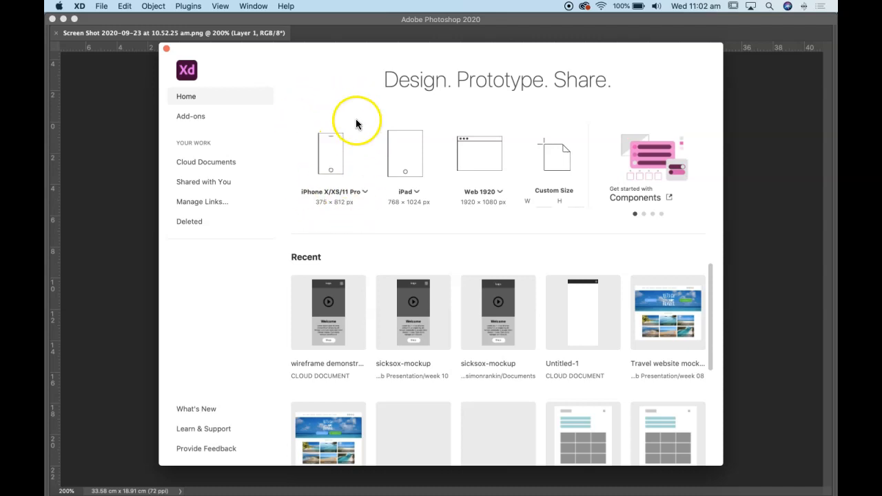
pyautogui.click(331, 153)
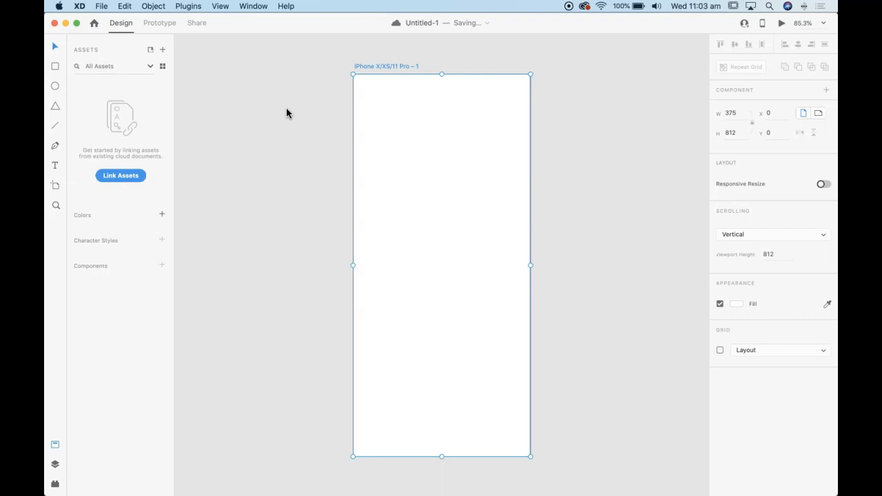
# Collapse the side panel so only the tools and the artboard canvas remain
pyautogui.click(56, 464)
pyautogui.click(52, 465)
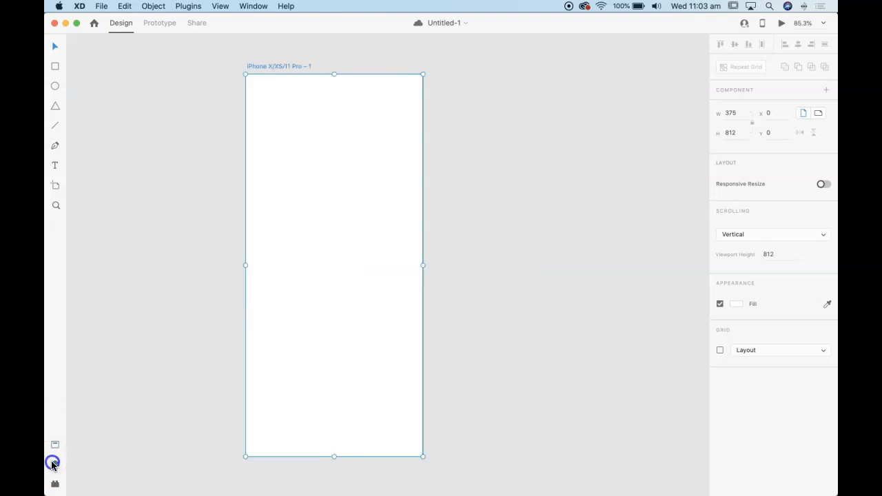
pyautogui.click(53, 465)
pyautogui.click(53, 464)
pyautogui.moveTo(228, 355); pyautogui.dragTo(294, 351)
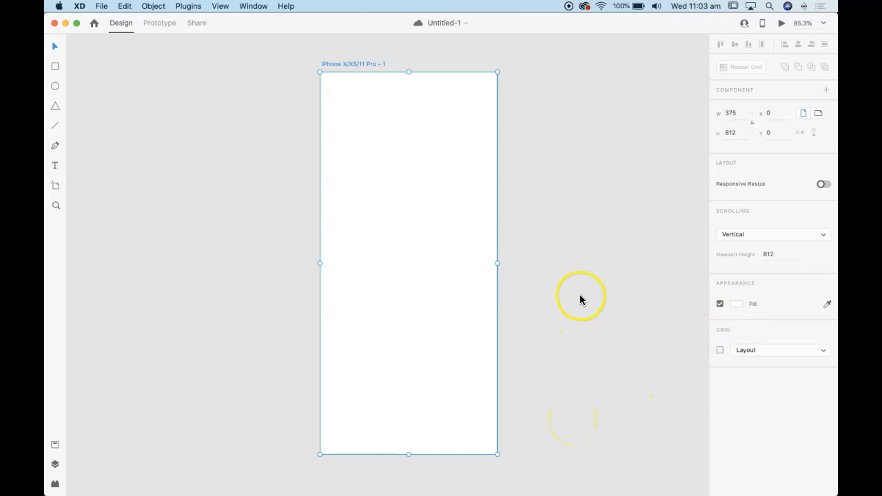
pyautogui.press('space')
pyautogui.moveTo(561, 260)
pyautogui.mouseDown()
pyautogui.moveTo(464, 269)
pyautogui.moveTo(517, 244)
pyautogui.moveTo(534, 262)
pyautogui.moveTo(517, 258)
pyautogui.moveTo(544, 262)
pyautogui.mouseUp()
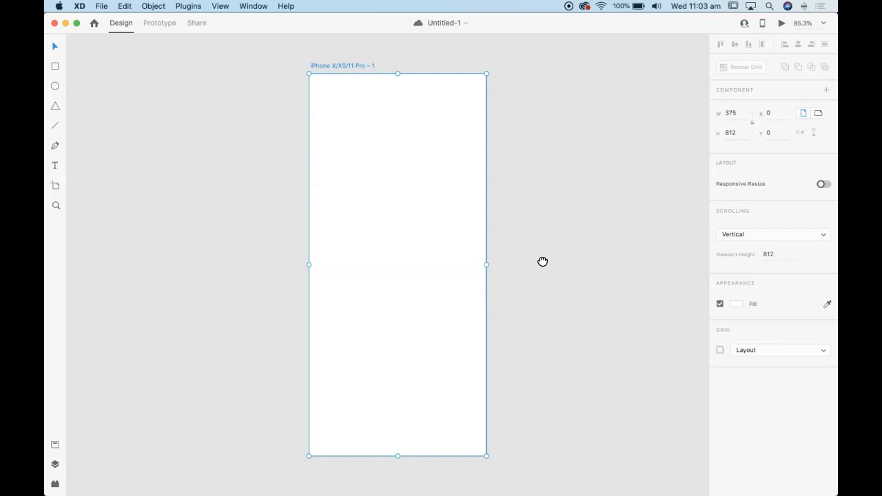
pyautogui.press('super+equal')
pyautogui.press('super+minus')
pyautogui.press('super+equal')
pyautogui.press('super+minus')
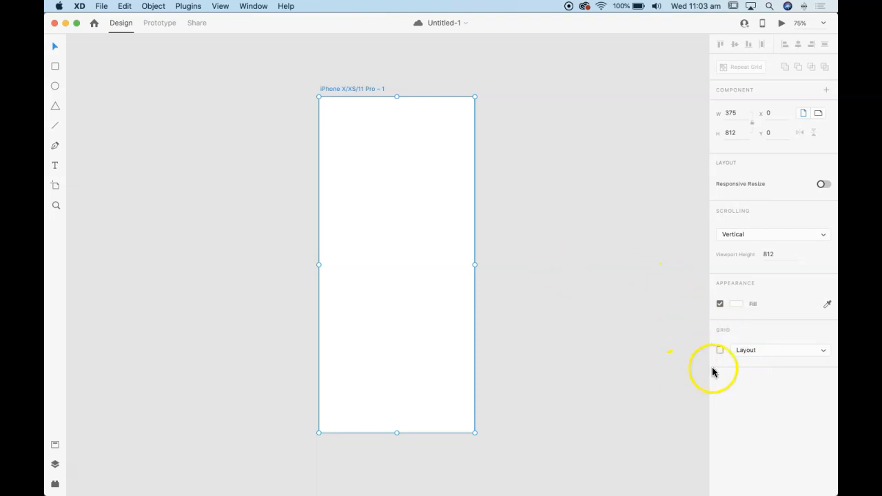
# Turn on the Layout column grid for the iPhone artboard
pyautogui.click(748, 350)
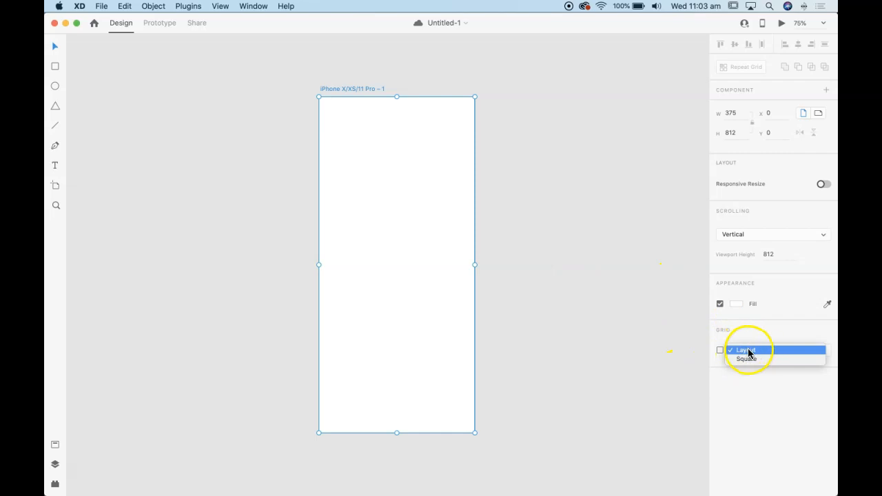
pyautogui.click(748, 350)
pyautogui.click(747, 351)
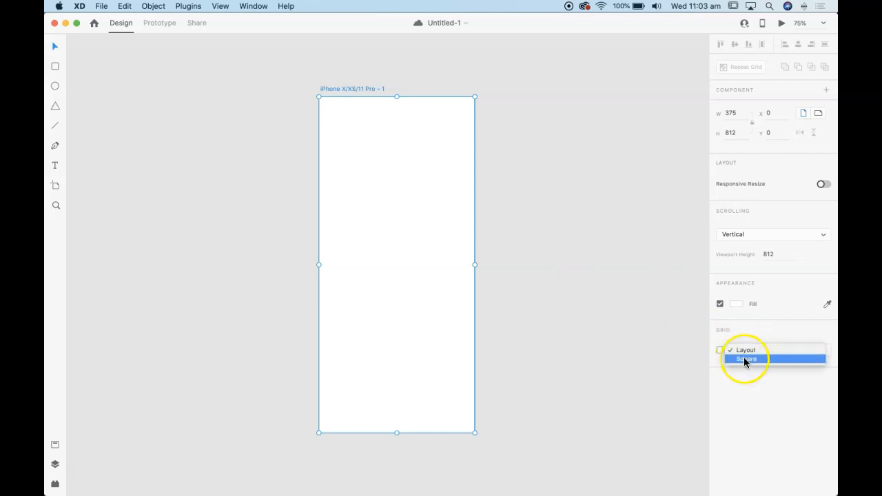
pyautogui.click(742, 350)
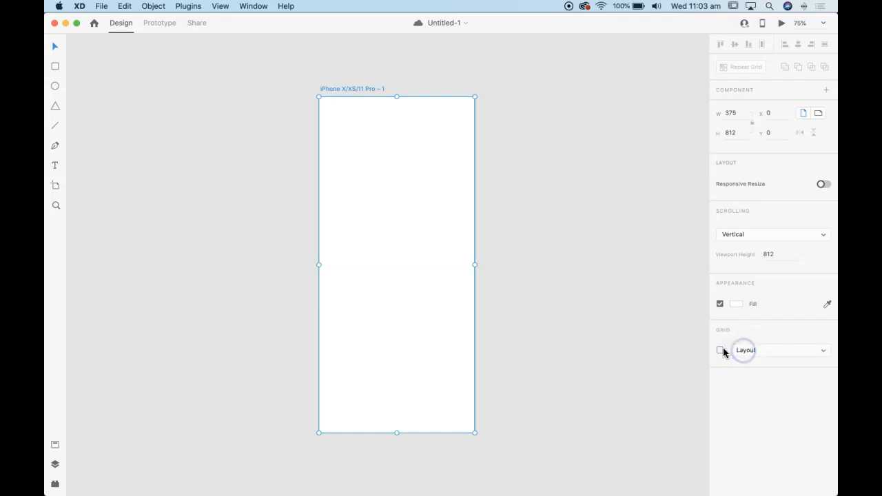
pyautogui.click(721, 352)
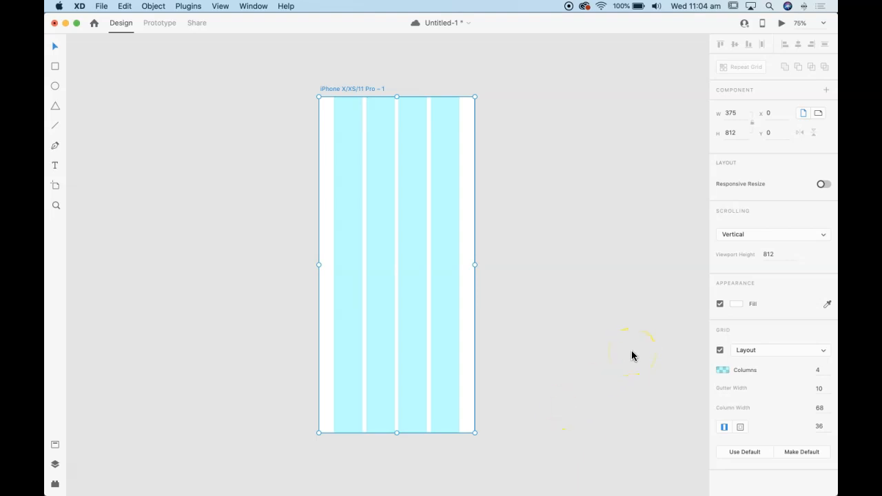
pyautogui.hscroll(1, 601, 360)
pyautogui.scroll(1, 602, 360)
pyautogui.scroll(-1, 601, 364)
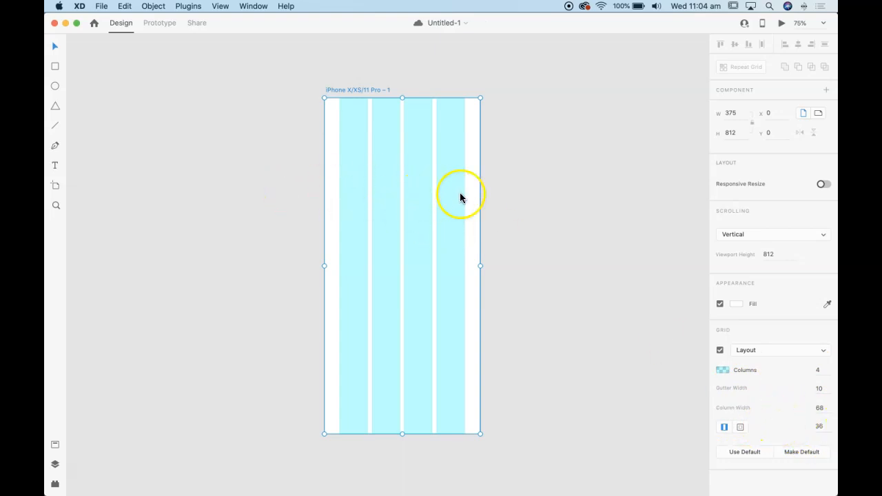
pyautogui.click(511, 198)
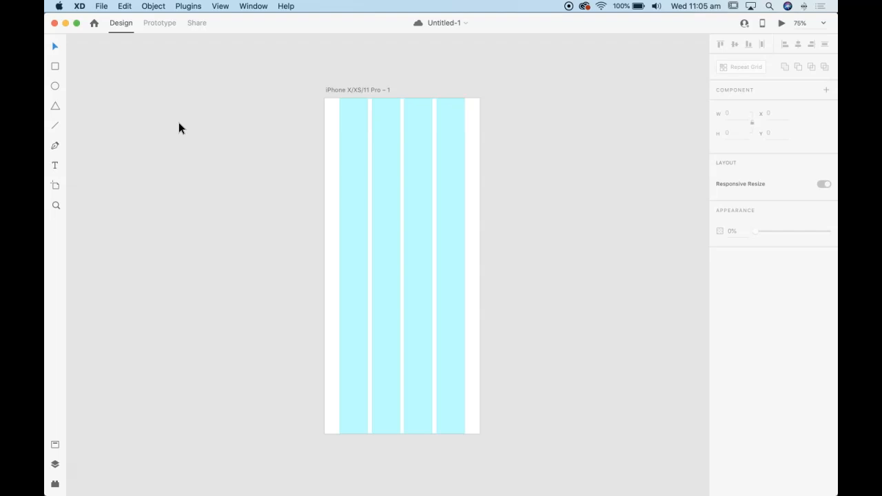
pyautogui.press('super+Tab')
# Draw a full-width rectangle about 375 by 77 across the top of the artboard and remove its border
pyautogui.click(55, 69)
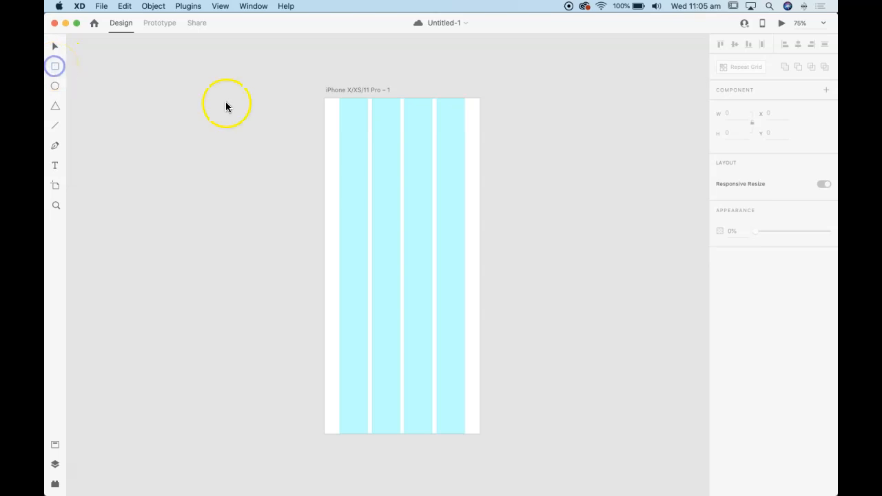
pyautogui.moveTo(325, 101); pyautogui.dragTo(480, 130)
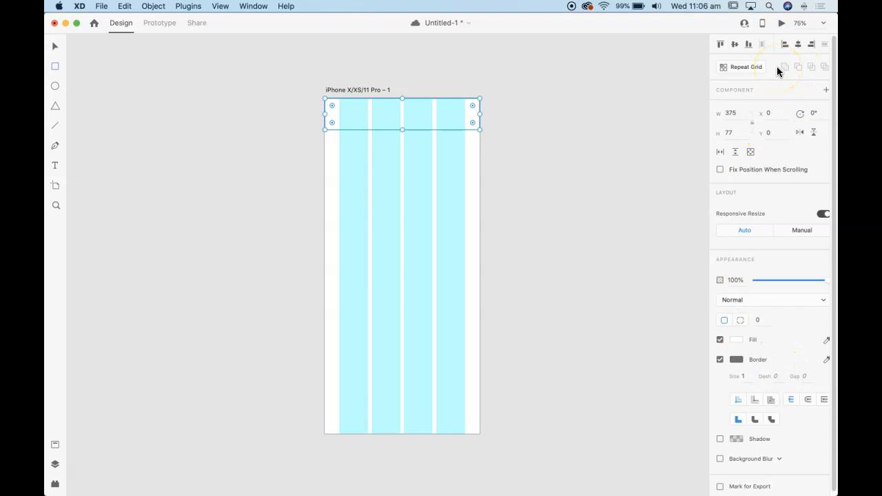
pyautogui.click(718, 360)
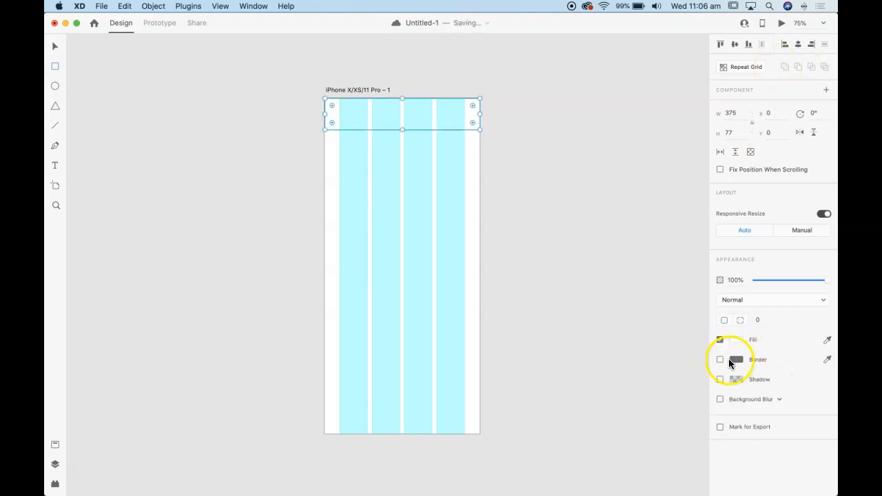
# Fill the header rectangle with dark grey #404040 and set its height to 80
pyautogui.click(737, 339)
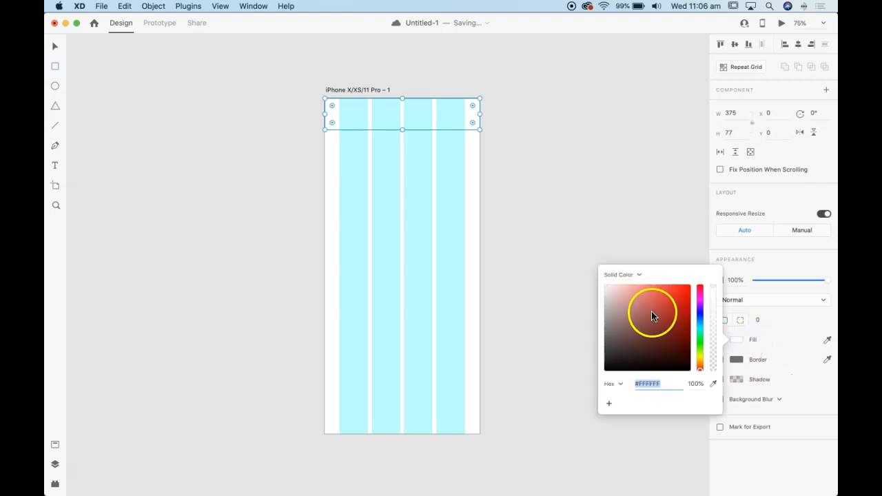
pyautogui.moveTo(642, 311); pyautogui.dragTo(593, 349)
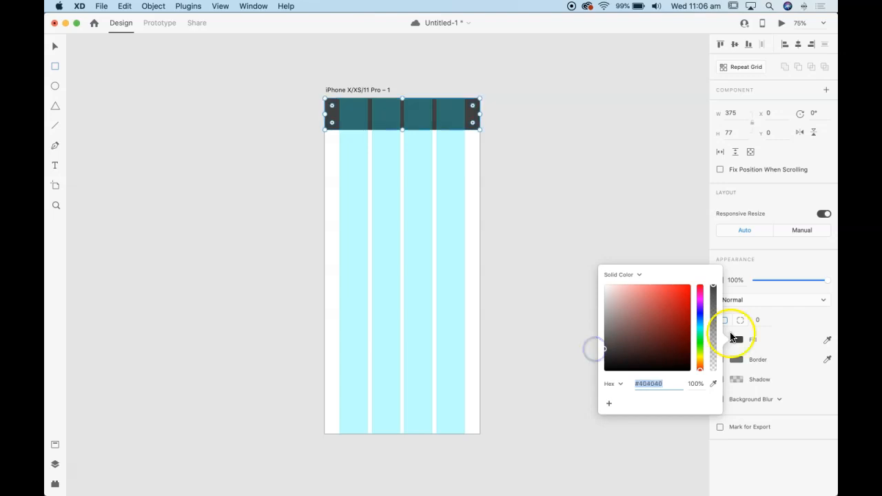
pyautogui.click(783, 338)
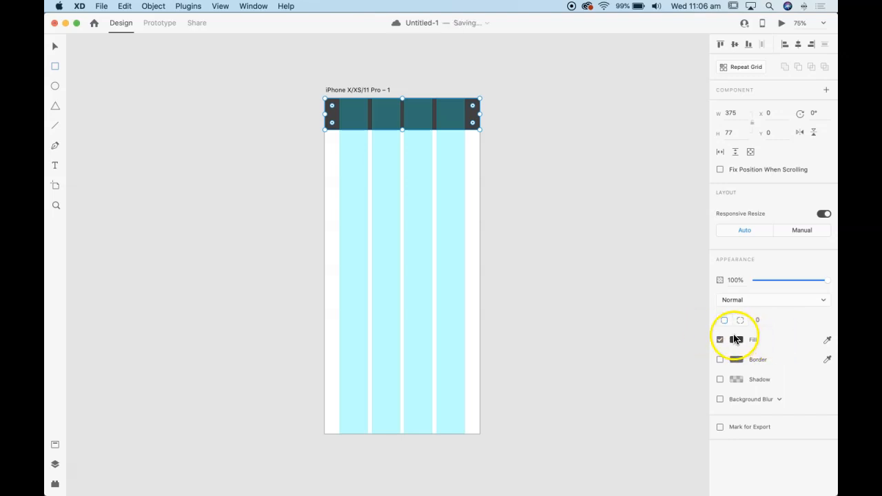
pyautogui.click(735, 134)
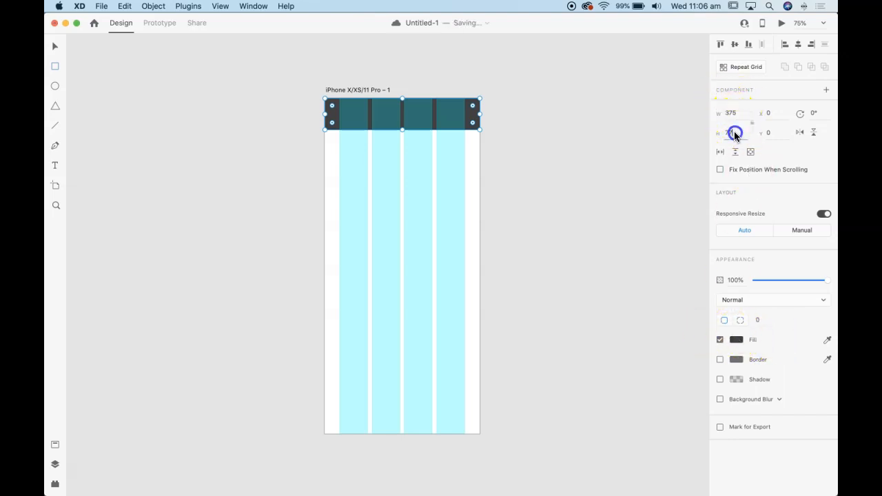
pyautogui.write('80')
pyautogui.press('Return')
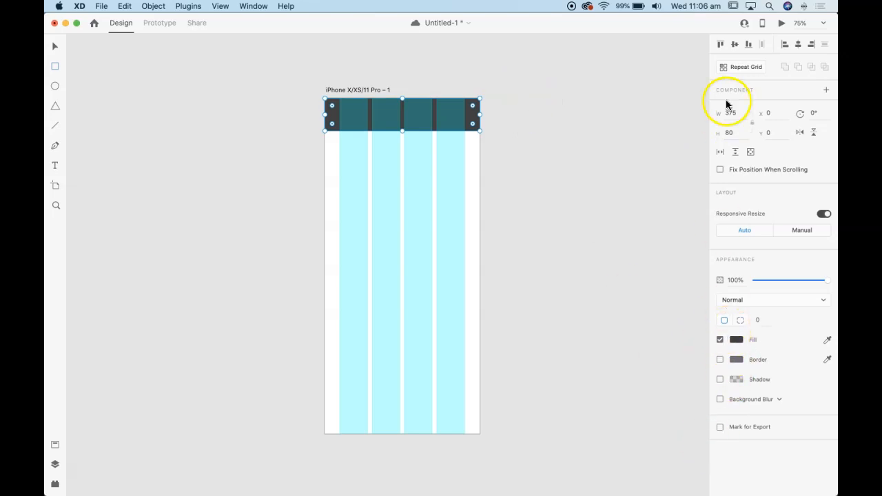
# Turn the artboard's layout grid off and back on
pyautogui.click(377, 90)
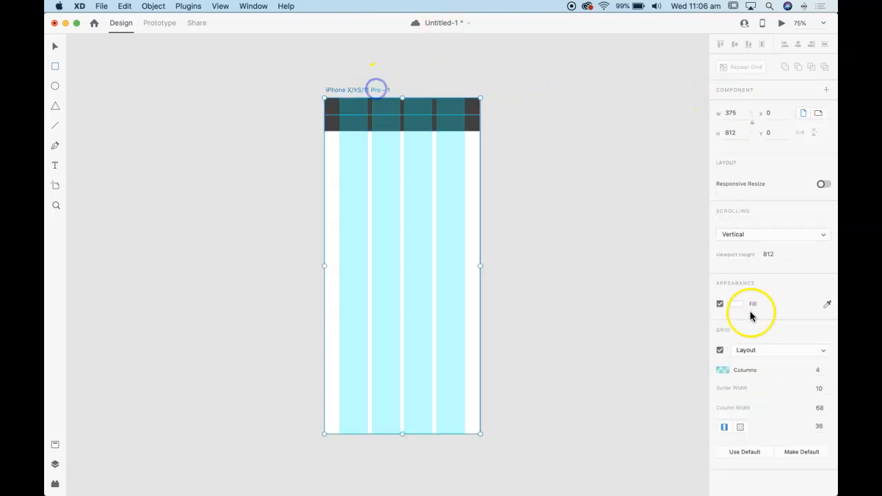
pyautogui.click(720, 351)
pyautogui.click(720, 351)
# Rename the iPhone artboard as "Home page"
pyautogui.click(364, 90)
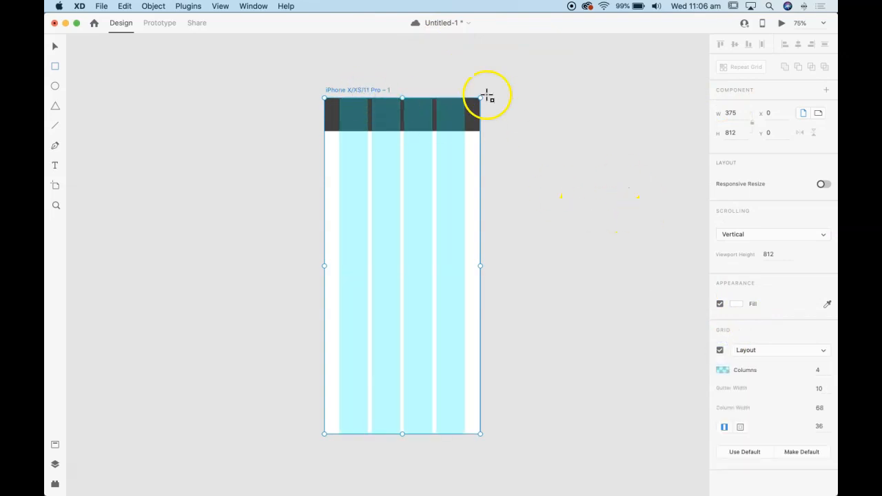
pyautogui.doubleClick(351, 90)
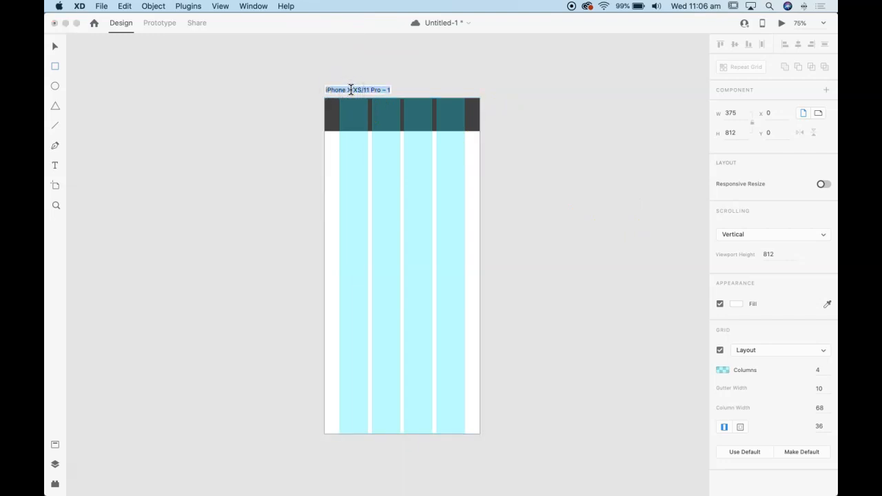
pyautogui.write('Home page')
pyautogui.click(453, 63)
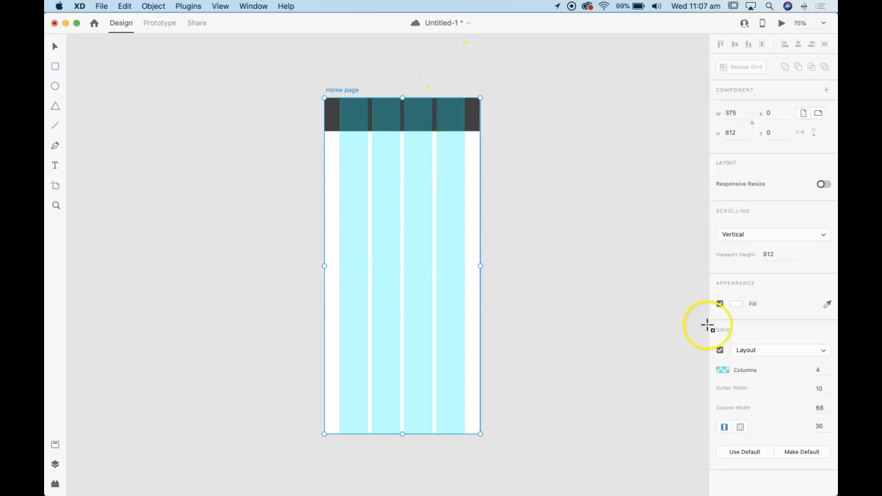
pyautogui.click(343, 87)
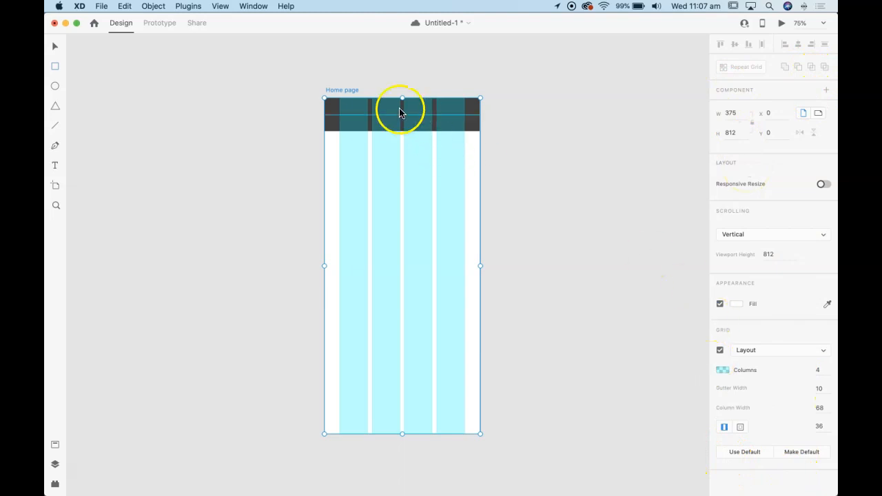
pyautogui.click(56, 46)
pyautogui.click(346, 120)
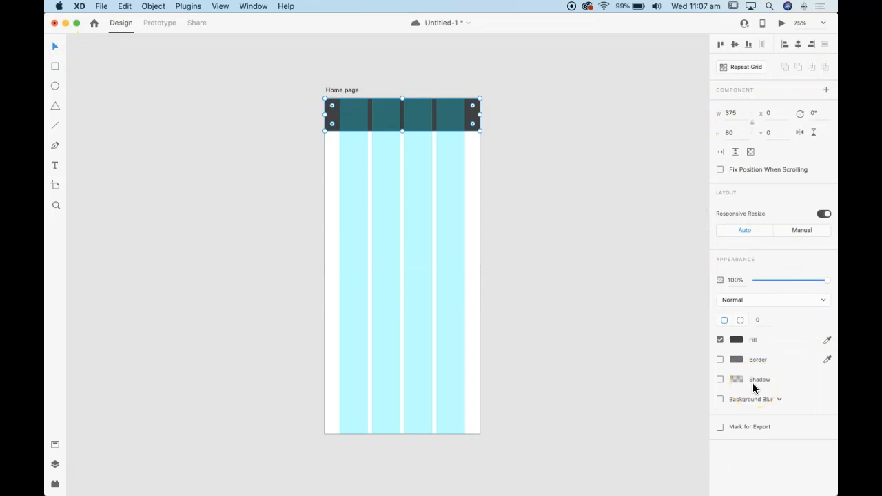
pyautogui.click(486, 241)
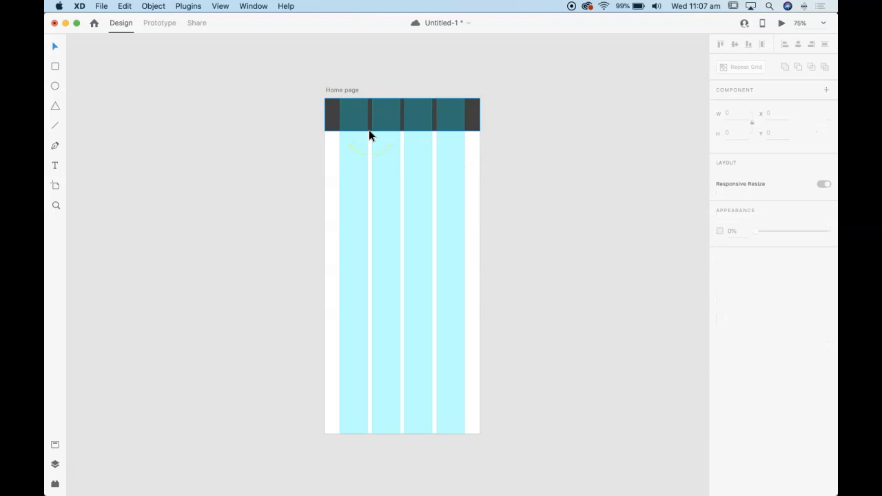
# Toggle the square grid on and off over the Home page artboard
pyautogui.press('super+apostrophe')
pyautogui.press('super+apostrophe')
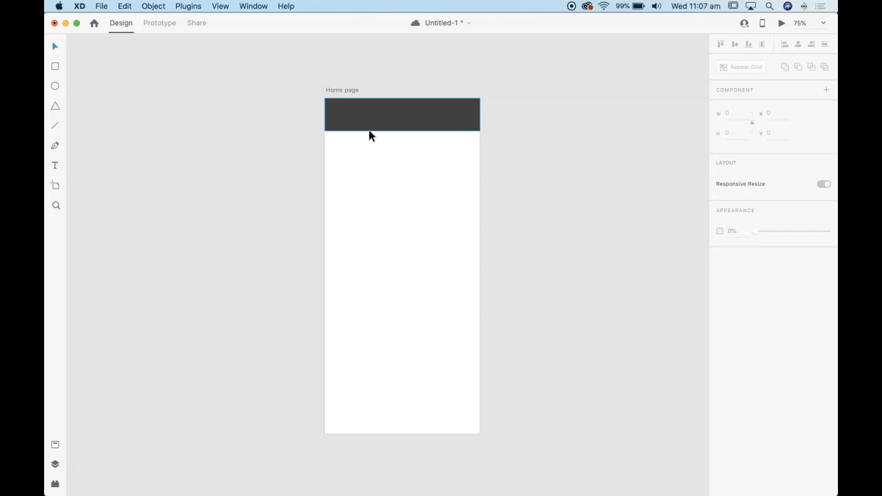
pyautogui.press('super+apostrophe')
pyautogui.press('super+apostrophe')
pyautogui.press('super+apostrophe')
pyautogui.press('super+apostrophe')
pyautogui.press('super+apostrophe')
pyautogui.press('super+apostrophe')
# Switch the Home page artboard's grid type back to Layout
pyautogui.click(343, 90)
pyautogui.click(739, 349)
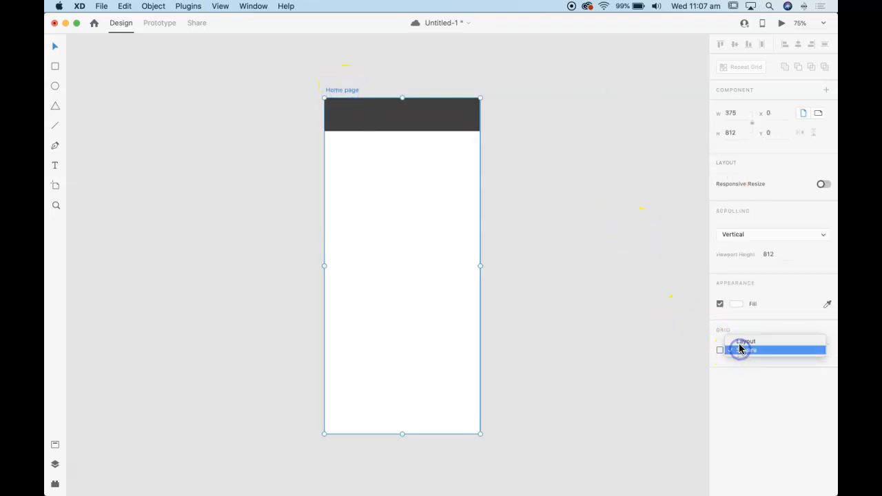
pyautogui.click(741, 340)
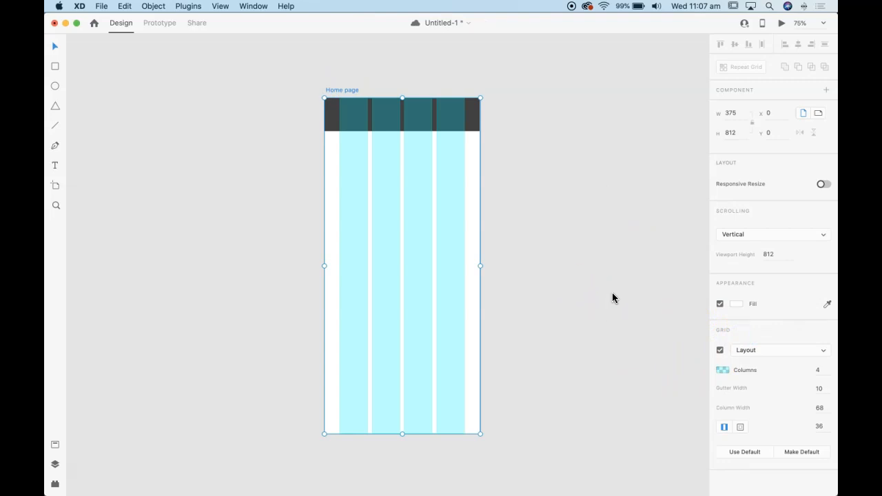
# Draw a horizontal line about 40 wide in the fourth grid column of the header and set its border colour to white #FFFFFF
pyautogui.press('super+equal')
pyautogui.press('super+equal')
pyautogui.scroll(5, 506, 254)
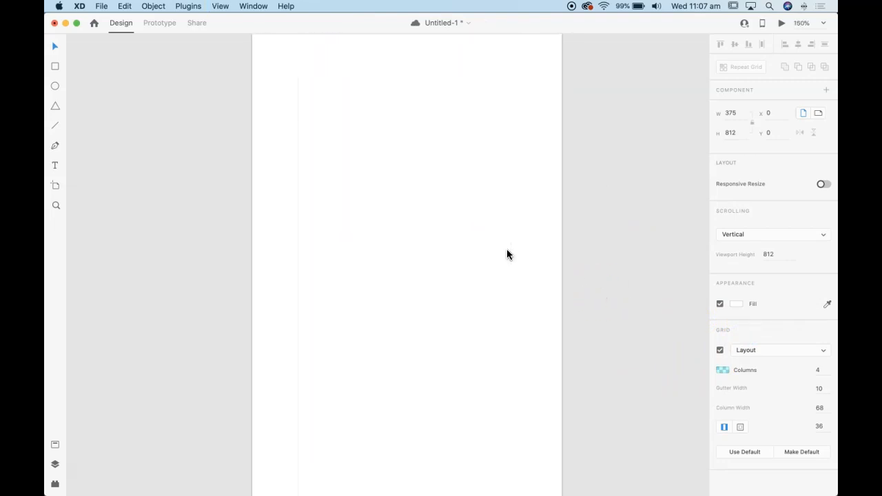
pyautogui.click(179, 104)
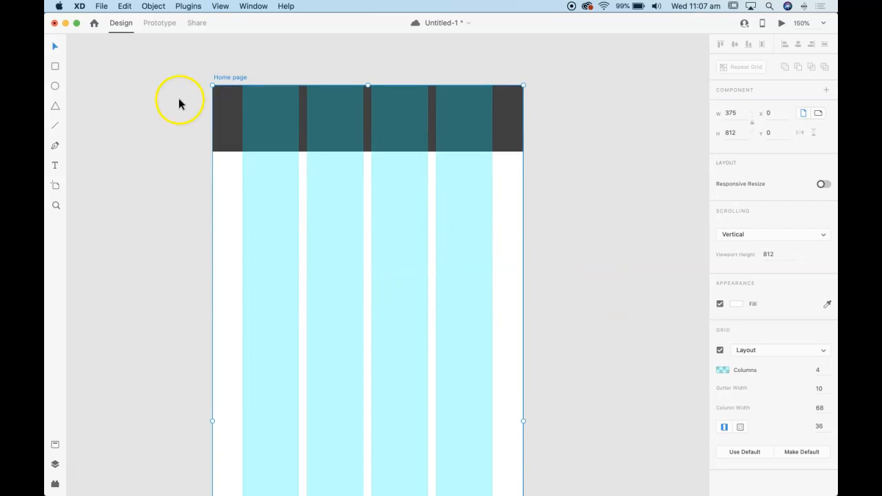
pyautogui.click(57, 127)
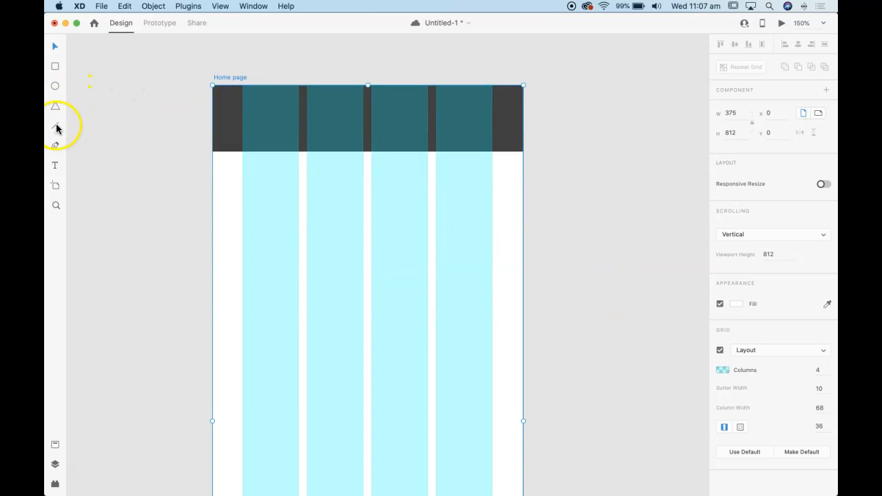
pyautogui.click(462, 108)
pyautogui.moveTo(461, 108); pyautogui.dragTo(482, 107)
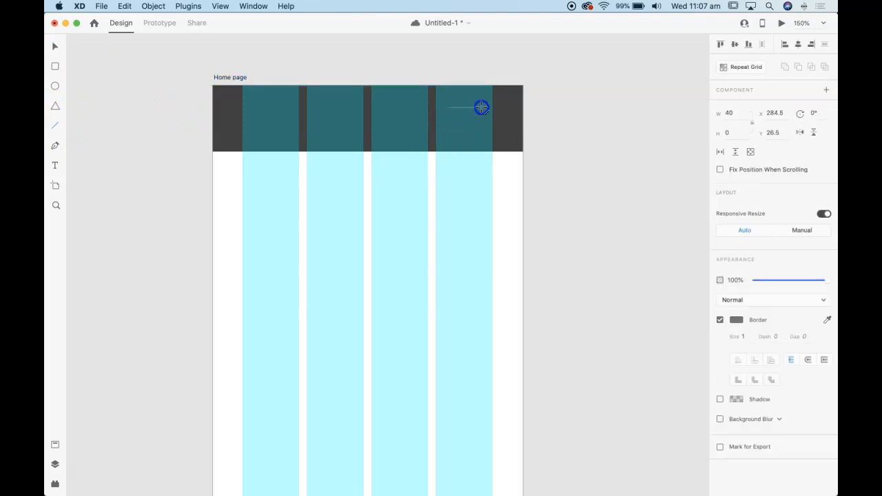
pyautogui.click(736, 320)
pyautogui.moveTo(616, 274); pyautogui.dragTo(594, 251)
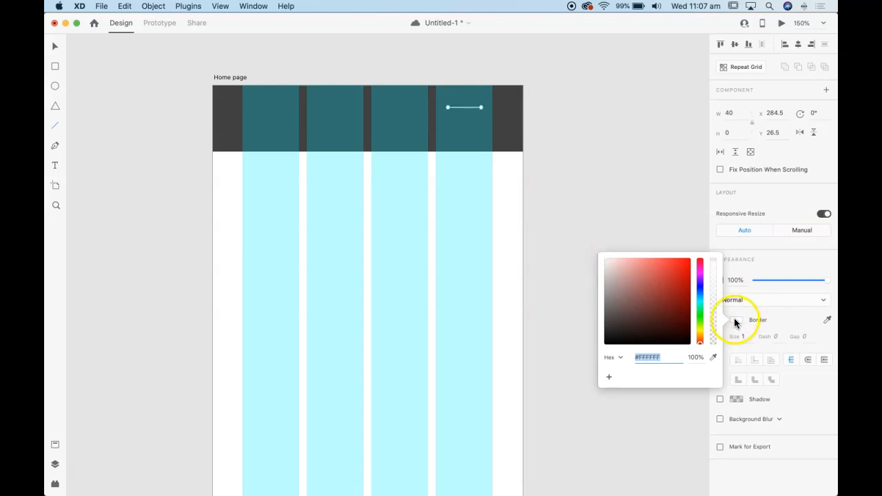
# Give the white header line round caps and a border size of 5
pyautogui.click(762, 320)
pyautogui.click(809, 360)
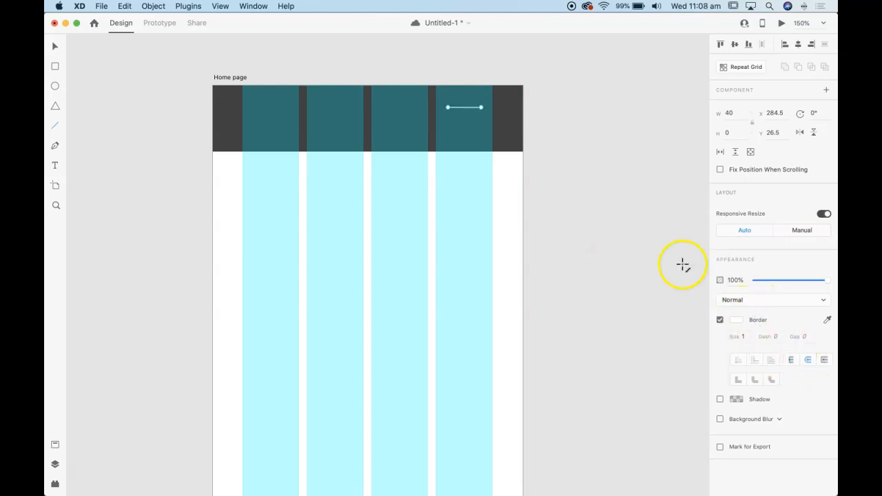
pyautogui.write('5')
# Duplicate the header line twice directly below it, about 14 apart, to form a three-bar menu icon
pyautogui.click(55, 46)
pyautogui.moveTo(465, 109); pyautogui.dragTo(465, 119)
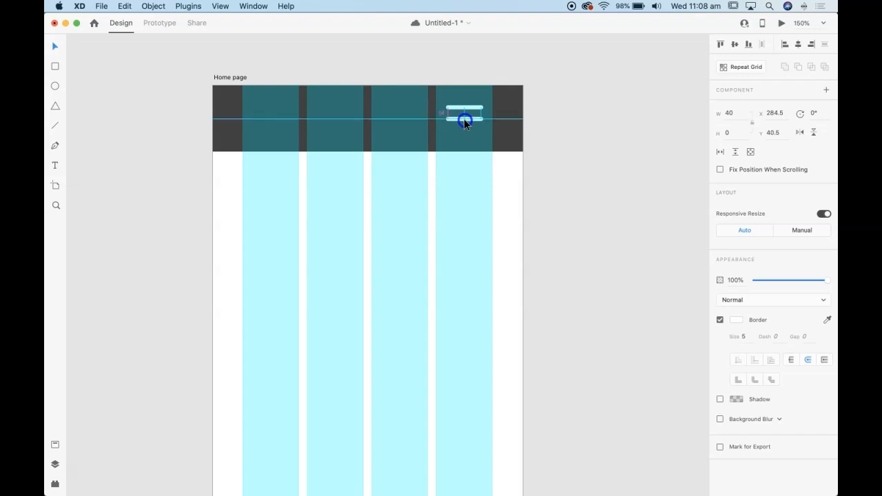
pyautogui.moveTo(464, 118); pyautogui.dragTo(464, 119)
pyautogui.keyDown('shift'); pyautogui.click(465, 119); pyautogui.keyUp('shift')
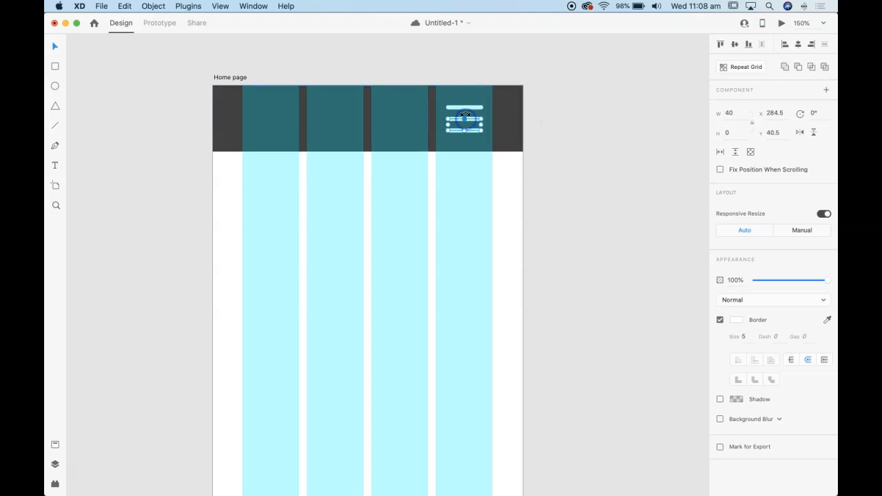
# Group the three menu lines and make the group a component
pyautogui.keyDown('shift'); pyautogui.click(465, 103); pyautogui.keyUp('shift')
pyautogui.keyDown('shift'); pyautogui.click(468, 97); pyautogui.keyUp('shift')
pyautogui.keyDown('shift'); pyautogui.click(466, 106); pyautogui.keyUp('shift')
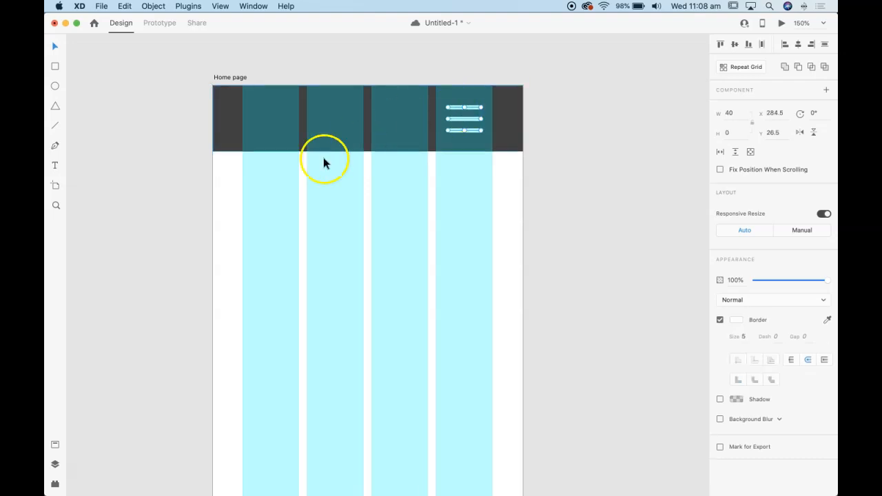
pyautogui.press('super+g')
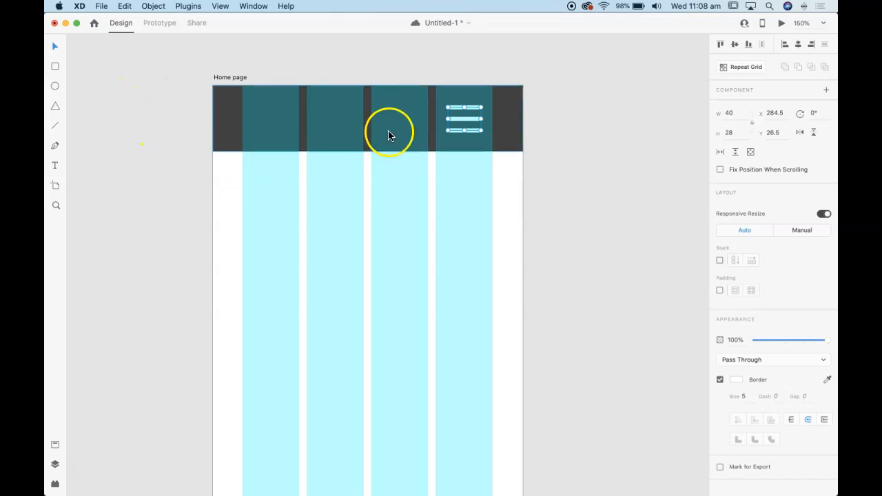
pyautogui.rightClick(466, 122)
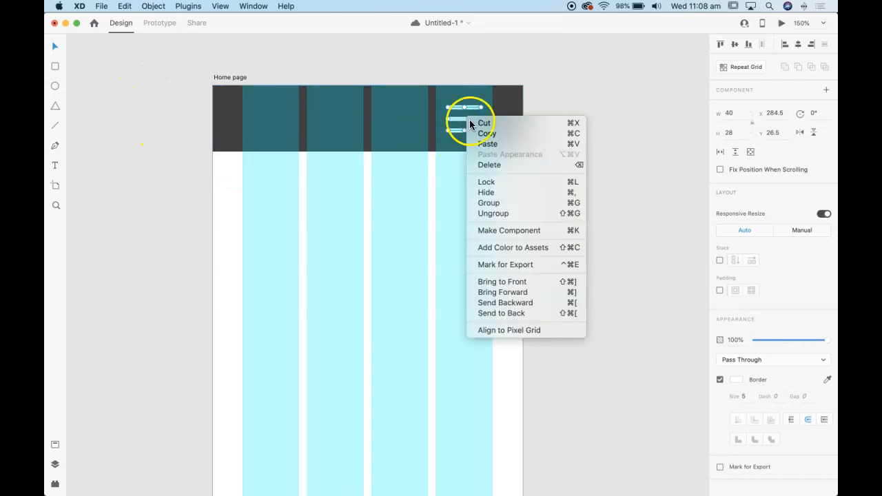
pyautogui.click(519, 231)
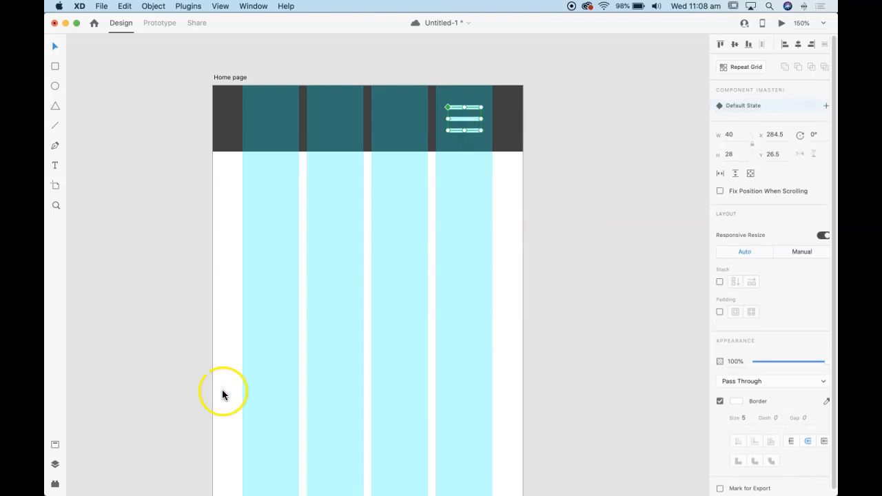
# Rename the three-line component as "menu icon" in the layer list
pyautogui.click(51, 466)
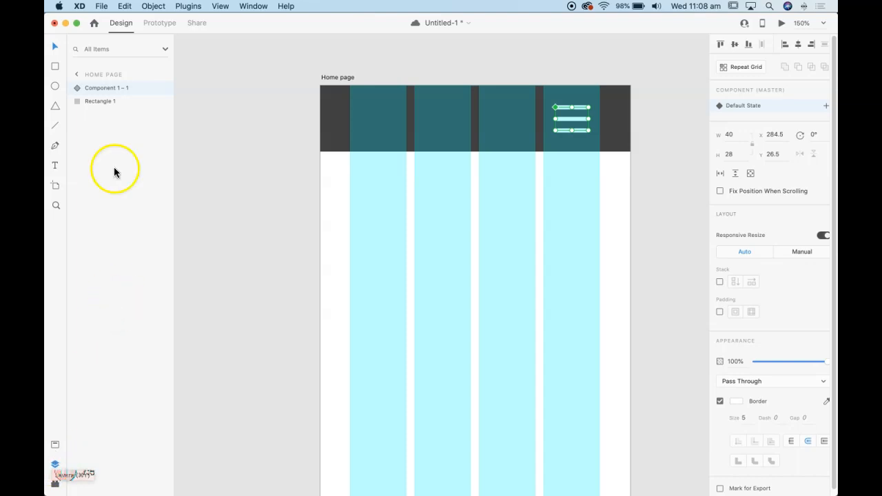
pyautogui.doubleClick(105, 89)
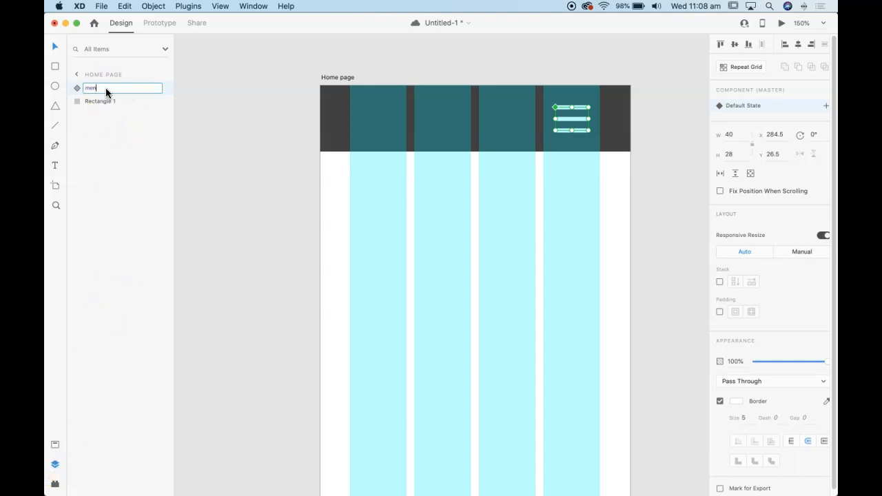
pyautogui.write('menu icon')
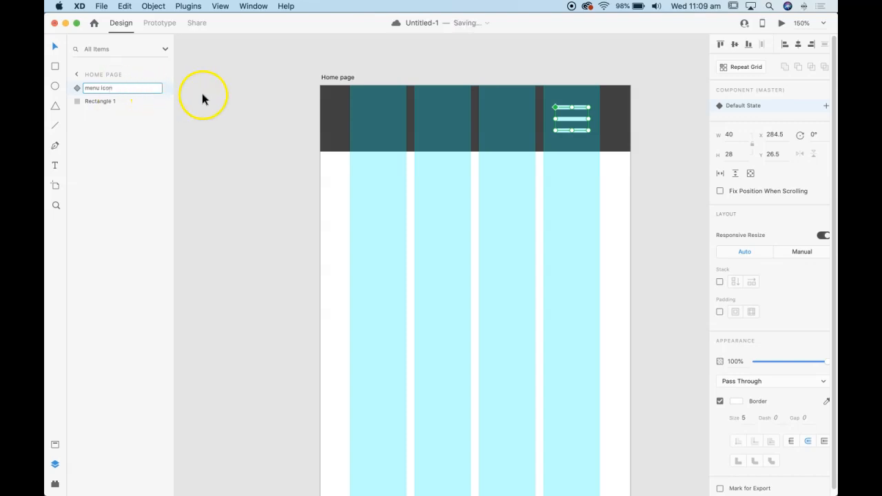
pyautogui.click(210, 94)
pyautogui.hscroll(5, 285, 141)
pyautogui.scroll(-2, 286, 141)
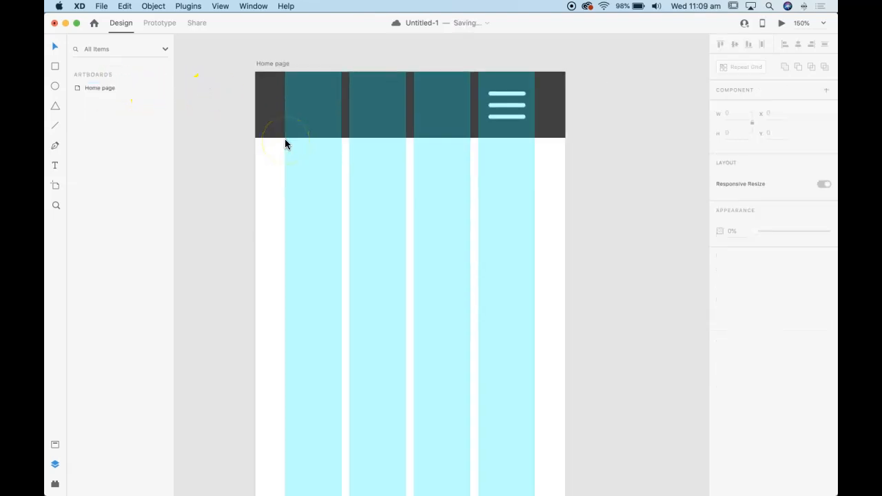
pyautogui.press('super+minus')
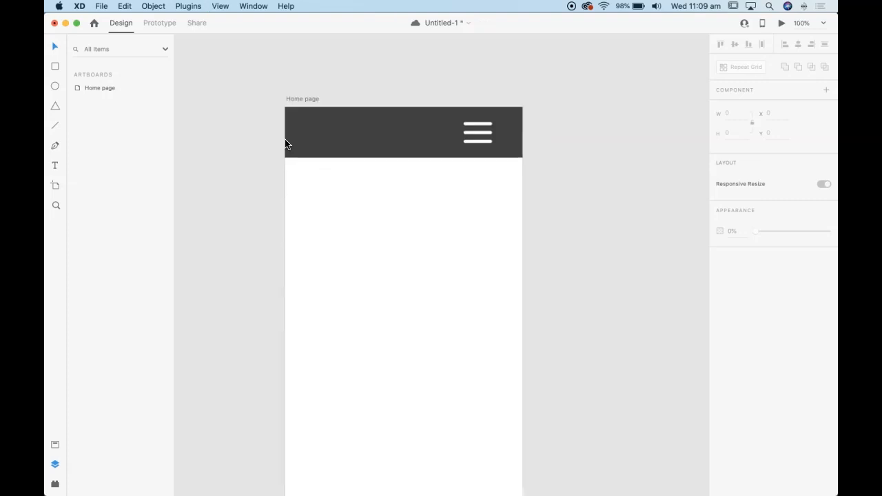
pyautogui.moveTo(300, 139); pyautogui.dragTo(301, 139)
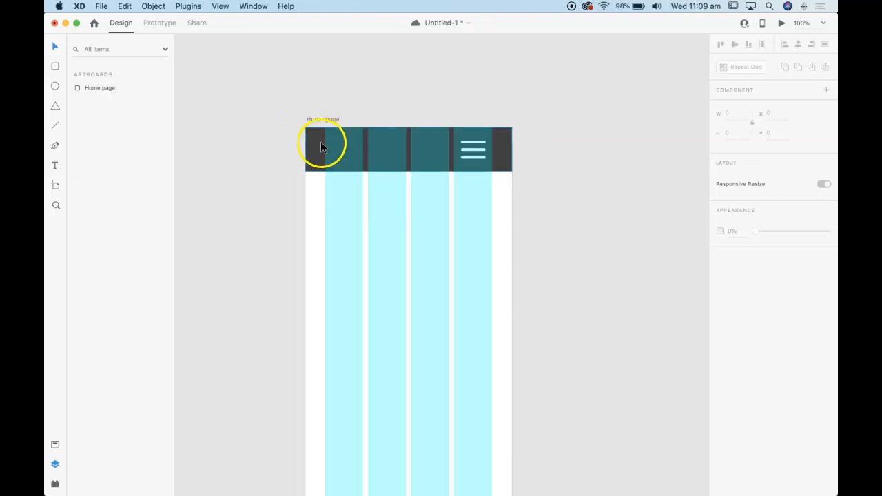
pyautogui.click(56, 166)
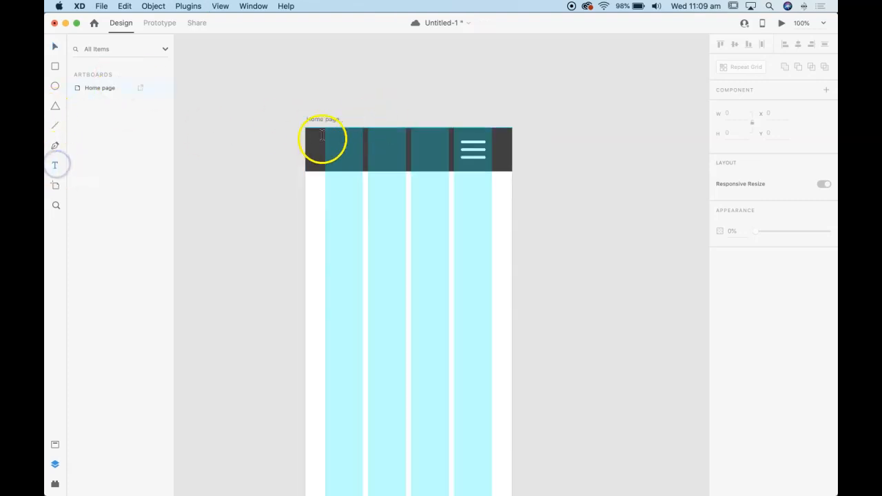
pyautogui.moveTo(312, 136); pyautogui.dragTo(449, 164)
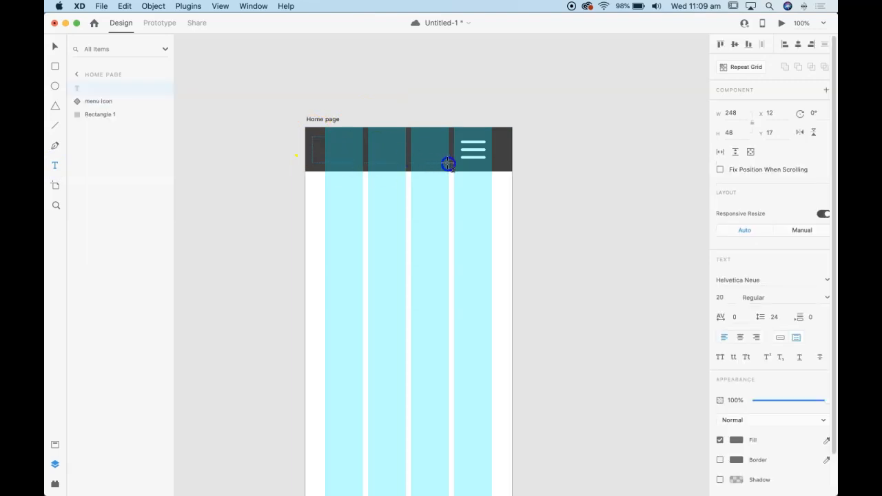
pyautogui.click(55, 46)
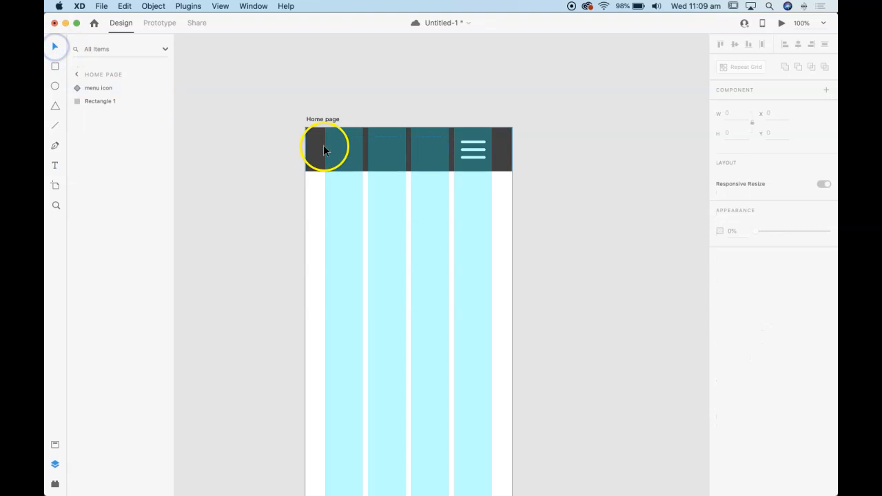
# Draw a text box about 224 × 40 in the header from the first grid column's edge and enter "Logo"
pyautogui.click(55, 164)
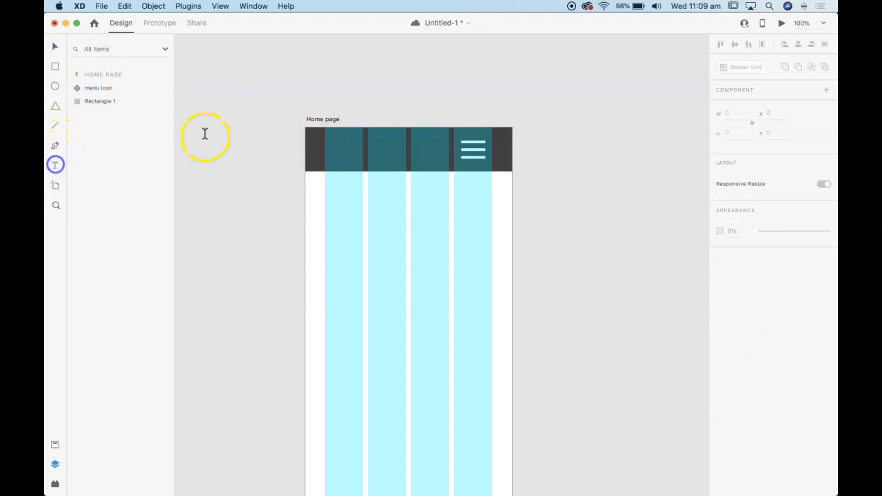
pyautogui.click(55, 165)
pyautogui.click(326, 141)
pyautogui.moveTo(326, 141); pyautogui.dragTo(446, 160)
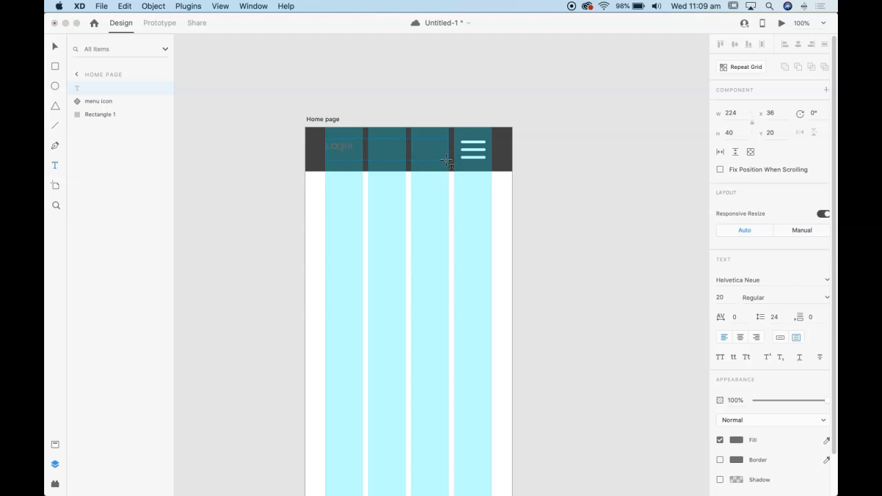
pyautogui.press('super+a')
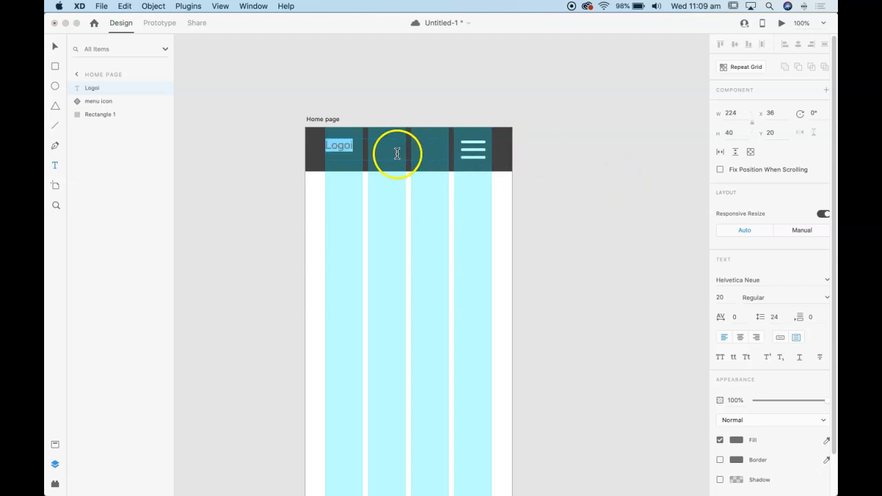
pyautogui.click(381, 156)
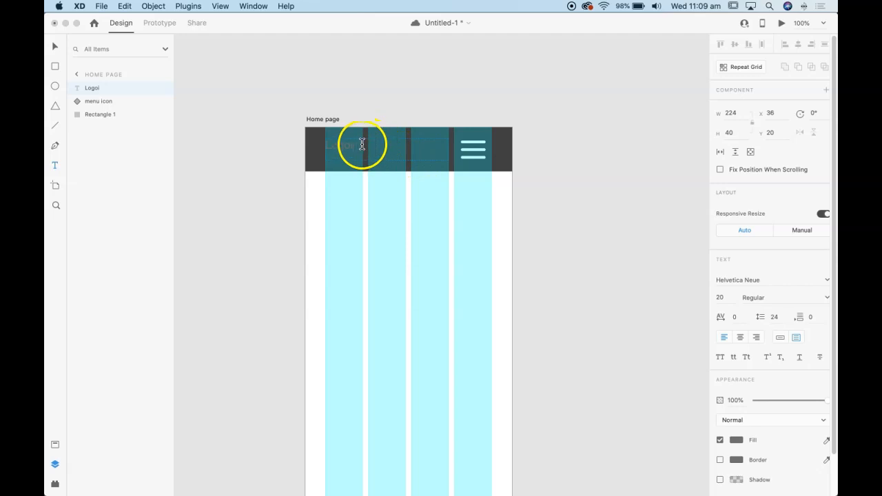
pyautogui.press('BackSpace')
# Try a font size of 32 on the Logo text
pyautogui.doubleClick(356, 144)
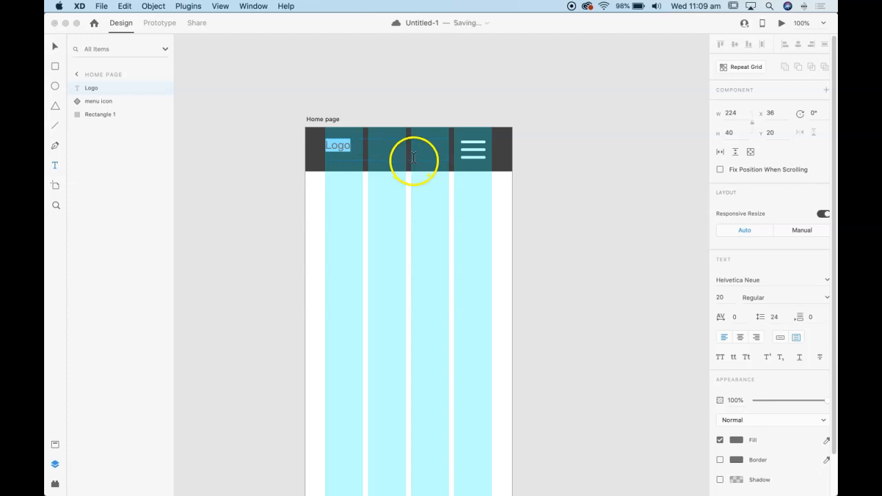
pyautogui.click(713, 297)
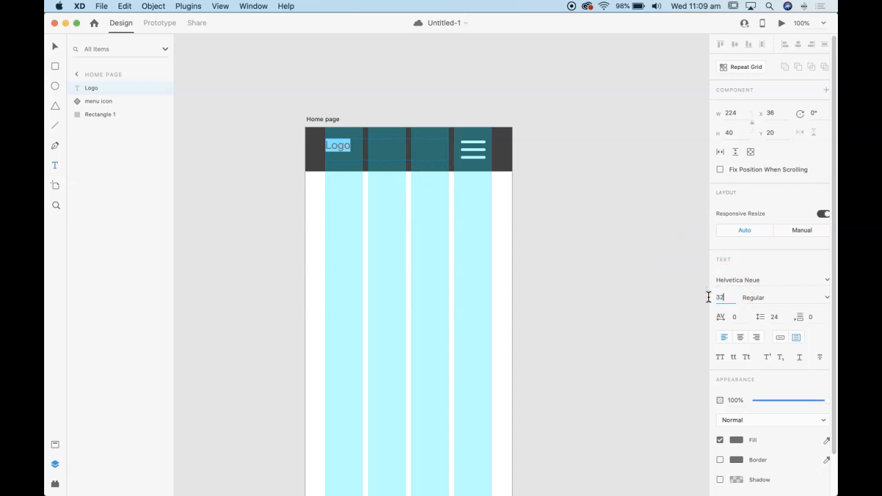
pyautogui.write('32')
pyautogui.press('Return')
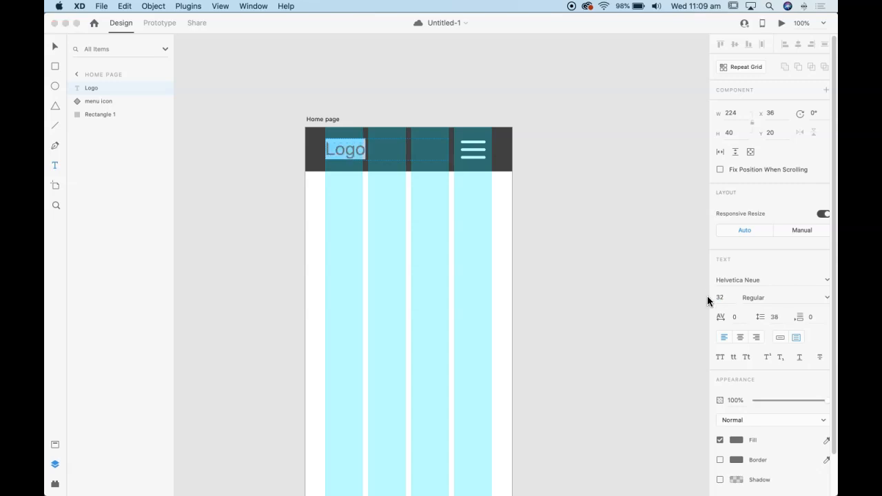
# Set the Logo text's font size to 28 and its weight to Bold
pyautogui.click(703, 297)
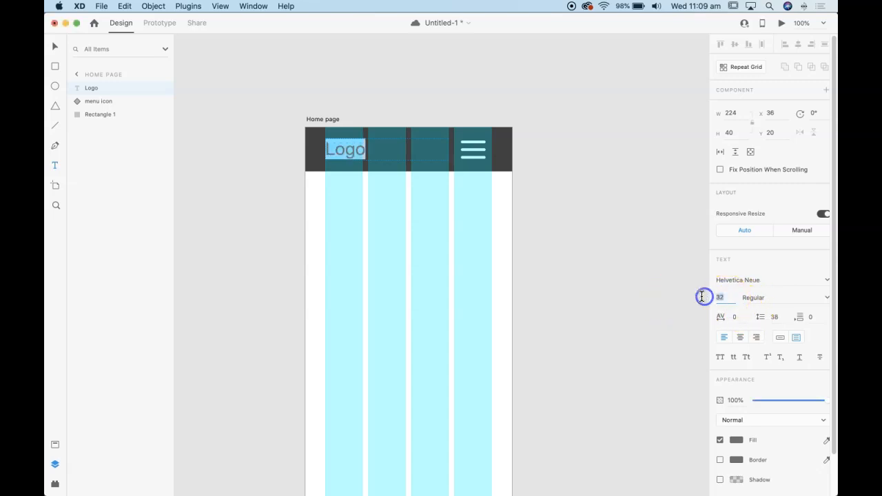
pyautogui.write('28')
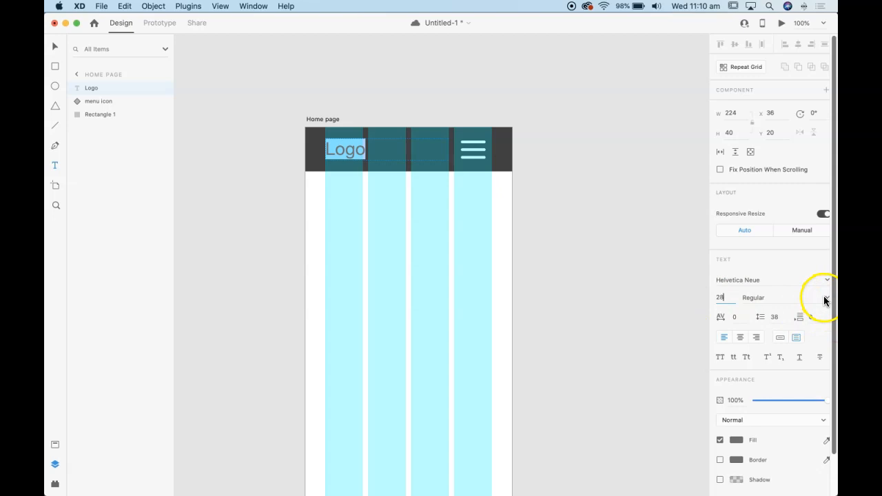
pyautogui.click(825, 298)
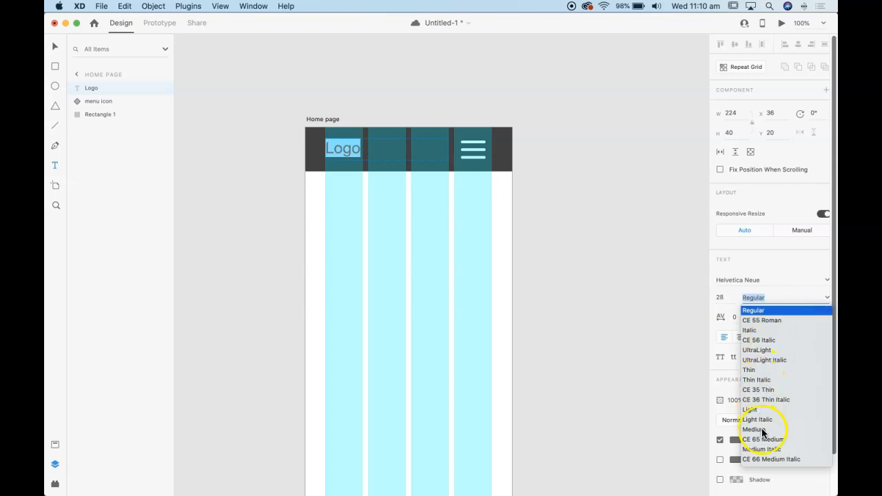
pyautogui.scroll(-4, 763, 432)
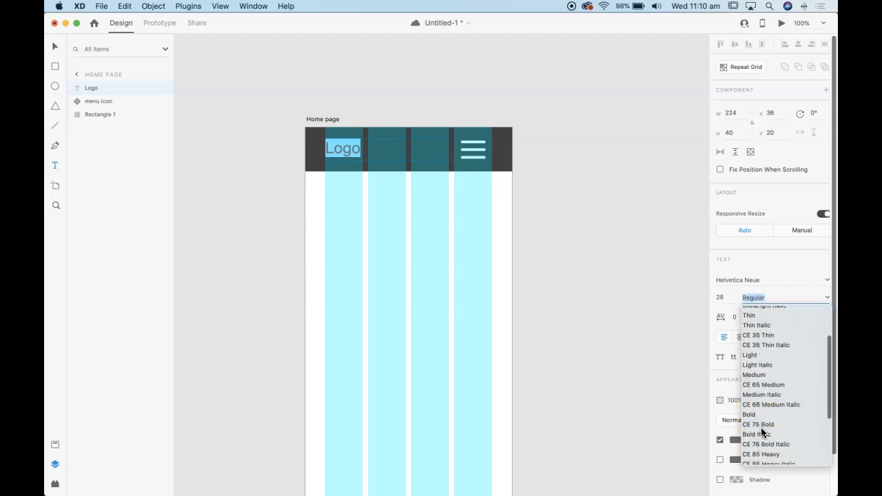
pyautogui.click(749, 414)
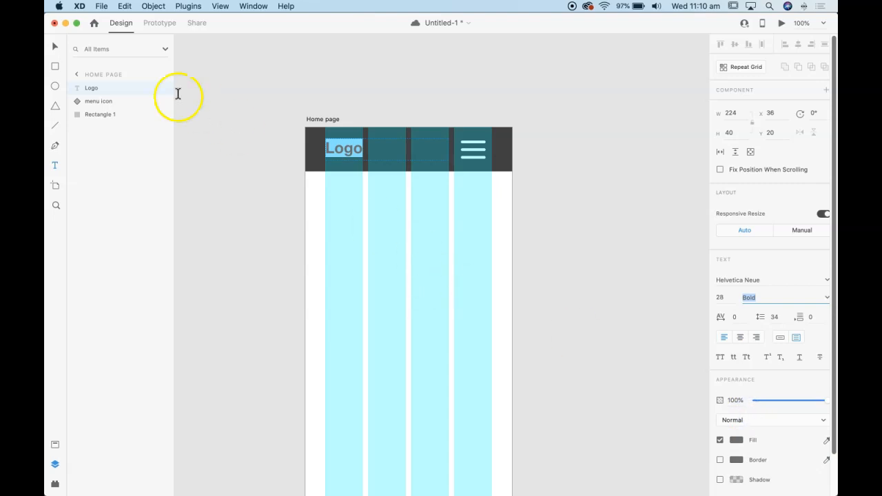
# Set the Logo text's fill colour to white #FFFFFF and deselect it
pyautogui.click(55, 46)
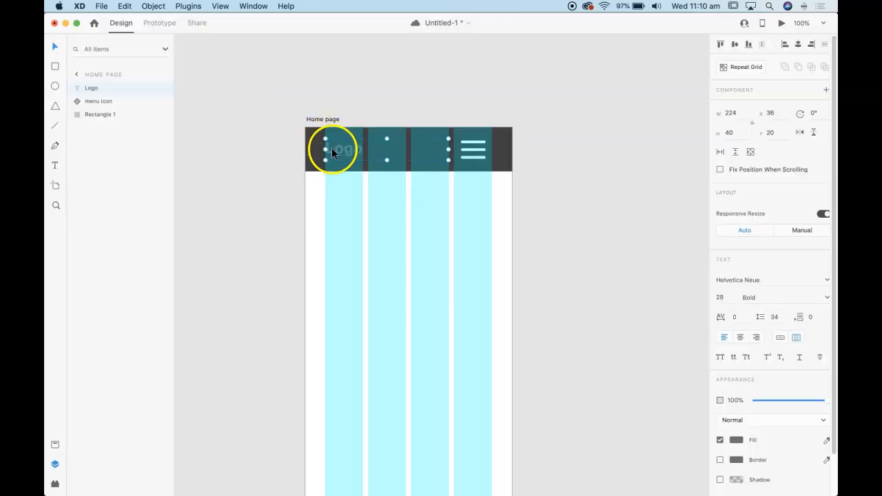
pyautogui.doubleClick(331, 153)
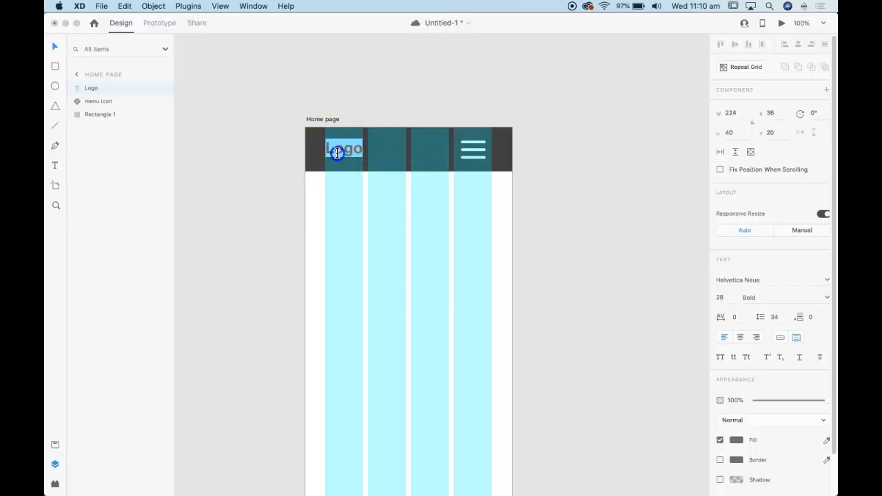
pyautogui.click(739, 440)
pyautogui.moveTo(620, 363); pyautogui.dragTo(587, 347)
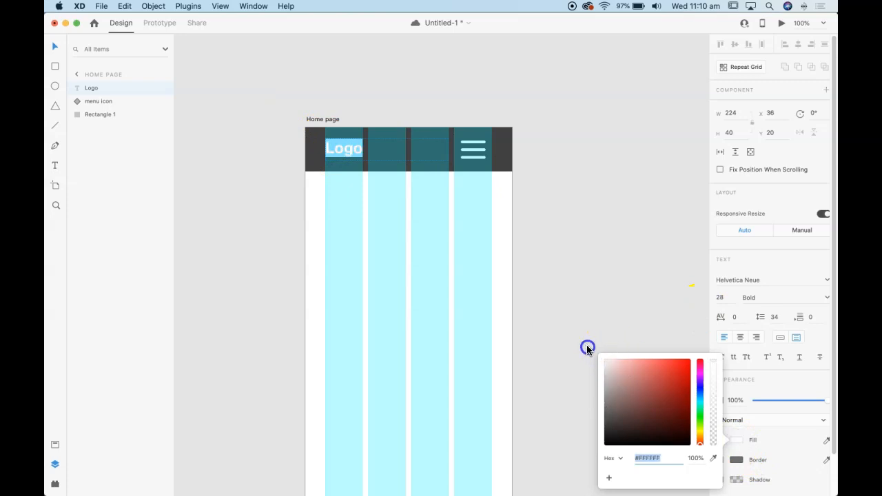
pyautogui.click(603, 311)
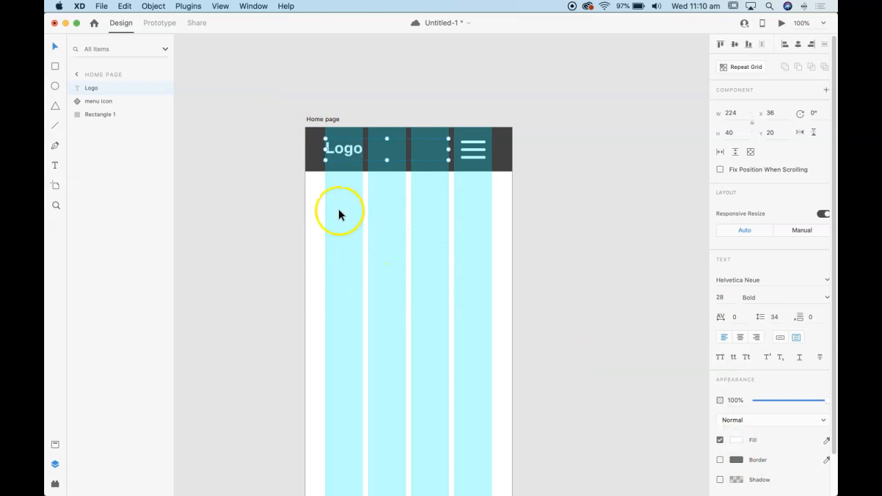
pyautogui.click(246, 165)
# Draw a 375 × 393 rectangle directly below the header, without a border and filled with grey #717171
pyautogui.click(59, 68)
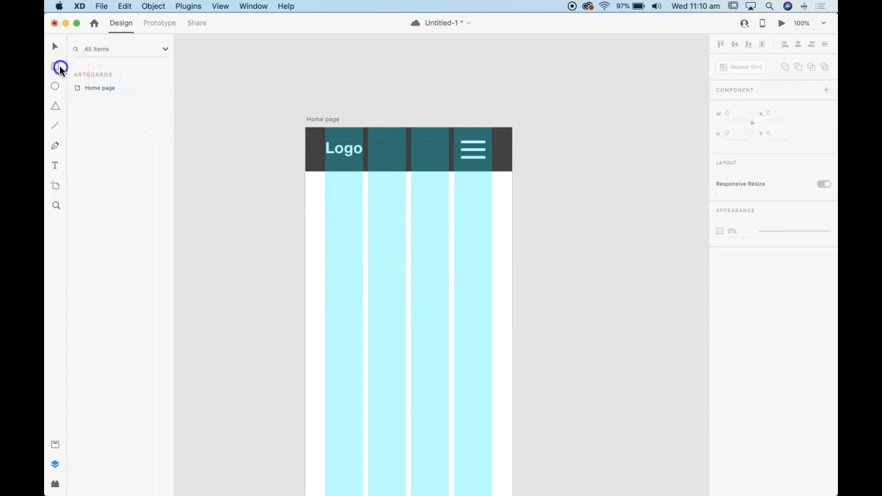
pyautogui.moveTo(306, 172); pyautogui.dragTo(514, 389)
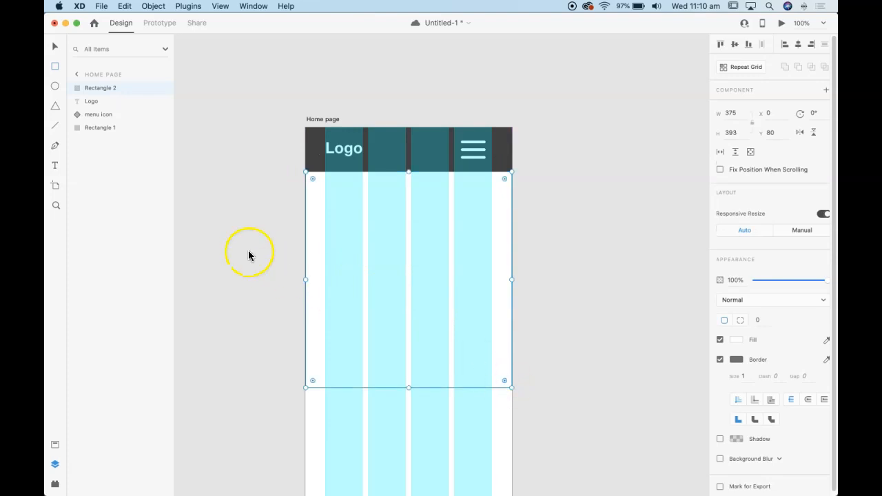
pyautogui.click(719, 360)
pyautogui.click(736, 340)
pyautogui.moveTo(656, 319); pyautogui.dragTo(599, 332)
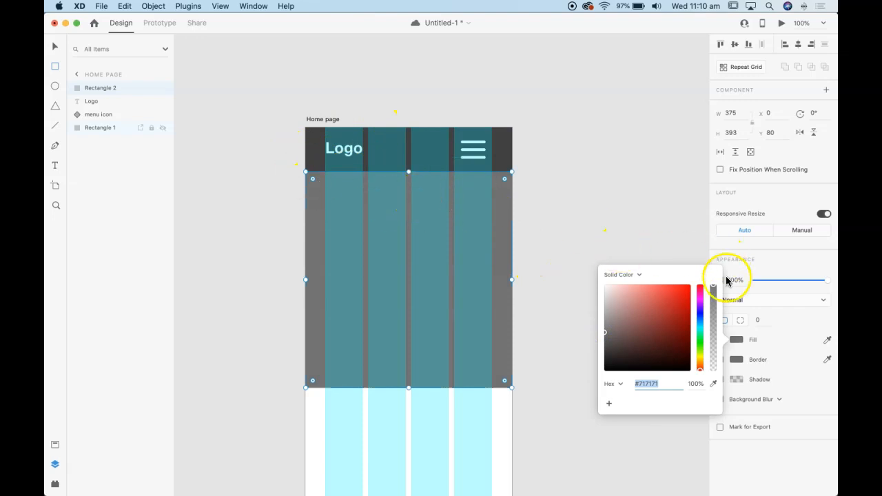
# Draw a circle about 102 × 102 in the middle of the grey content block
pyautogui.click(786, 342)
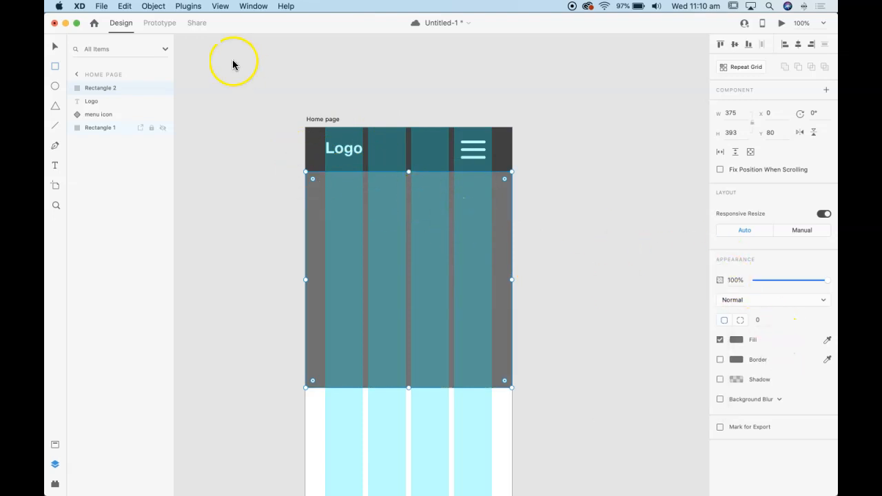
pyautogui.click(55, 46)
pyautogui.click(231, 120)
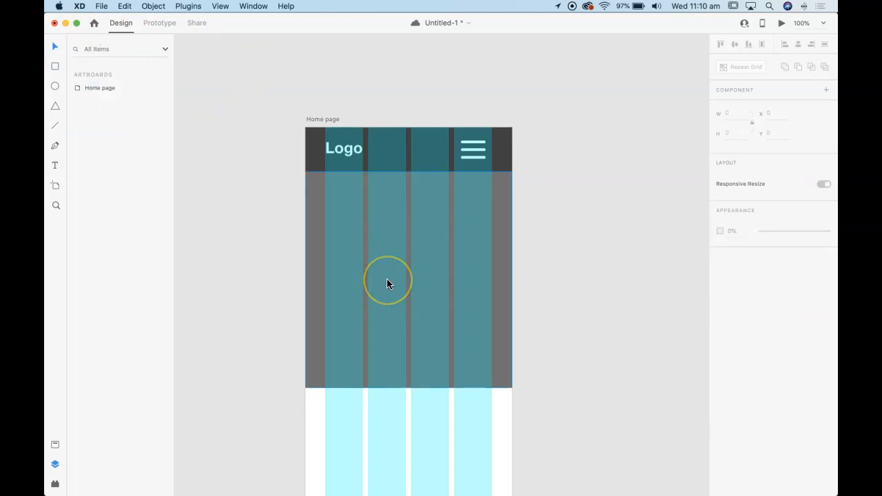
pyautogui.click(55, 86)
pyautogui.moveTo(383, 244); pyautogui.dragTo(440, 310)
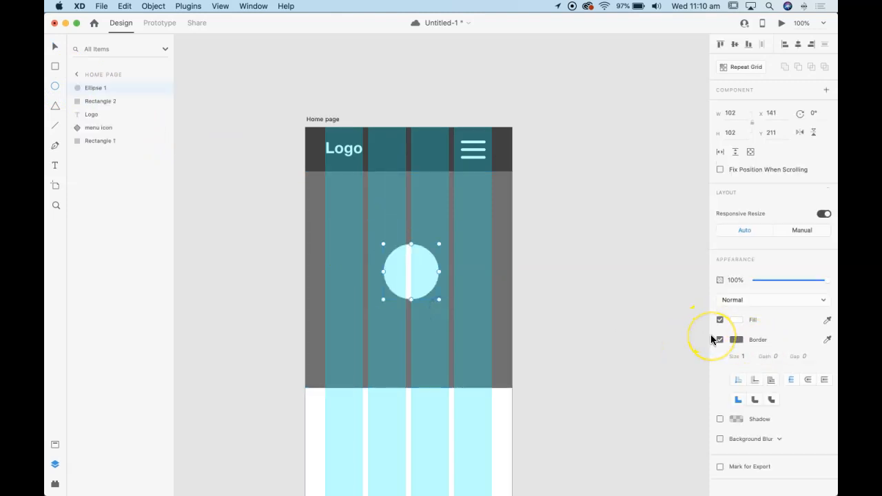
# Turn off the circle's fill and give it a white #FFFFFF border of size 5
pyautogui.click(720, 340)
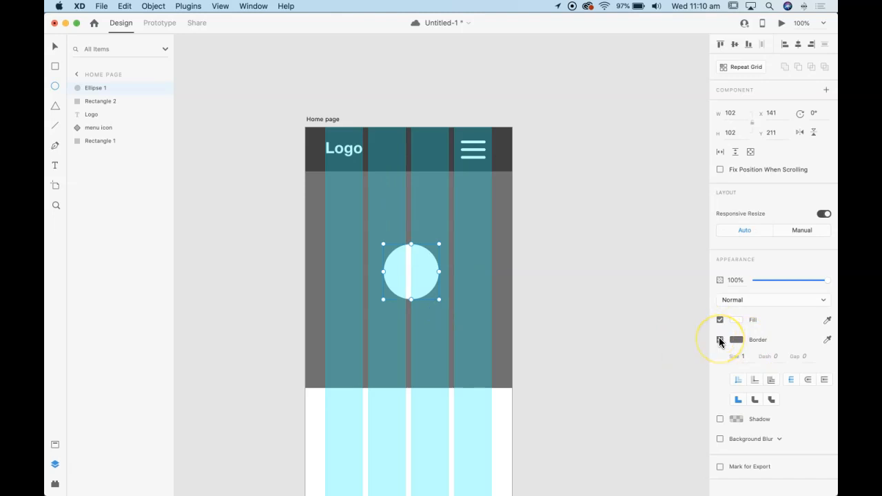
pyautogui.click(720, 320)
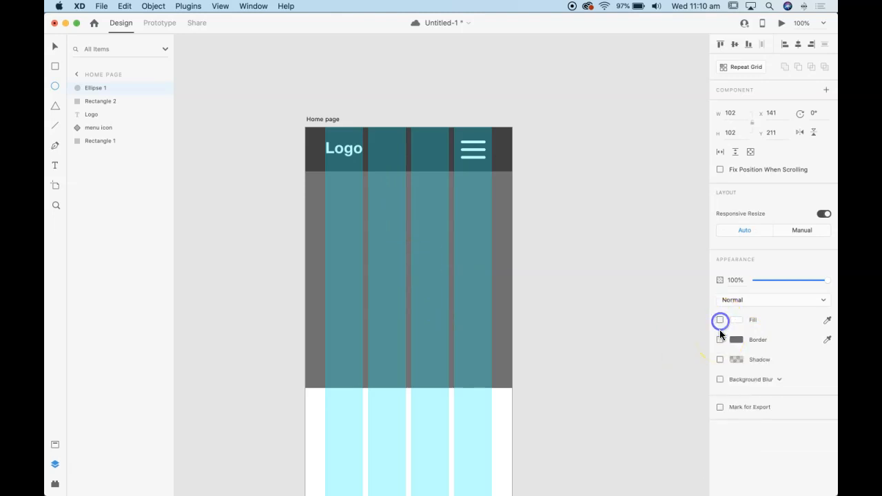
pyautogui.click(720, 340)
pyautogui.click(736, 340)
pyautogui.moveTo(626, 302); pyautogui.dragTo(573, 262)
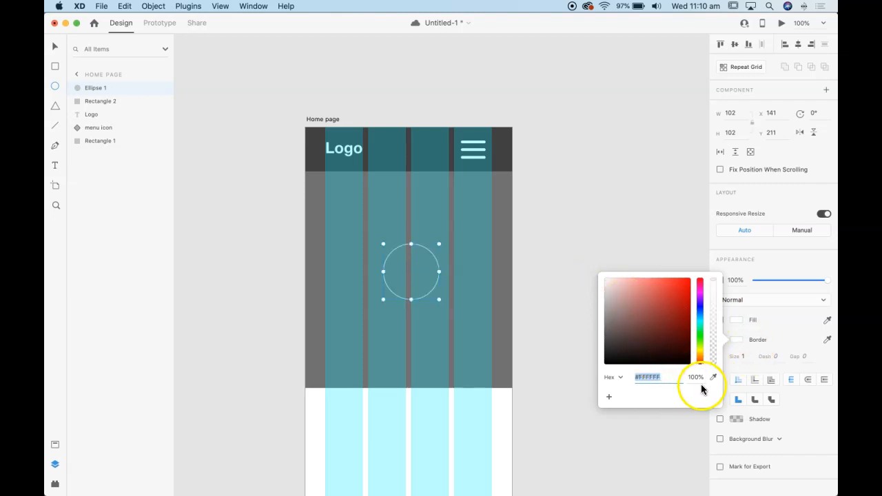
pyautogui.click(776, 333)
pyautogui.moveTo(750, 356); pyautogui.dragTo(704, 356)
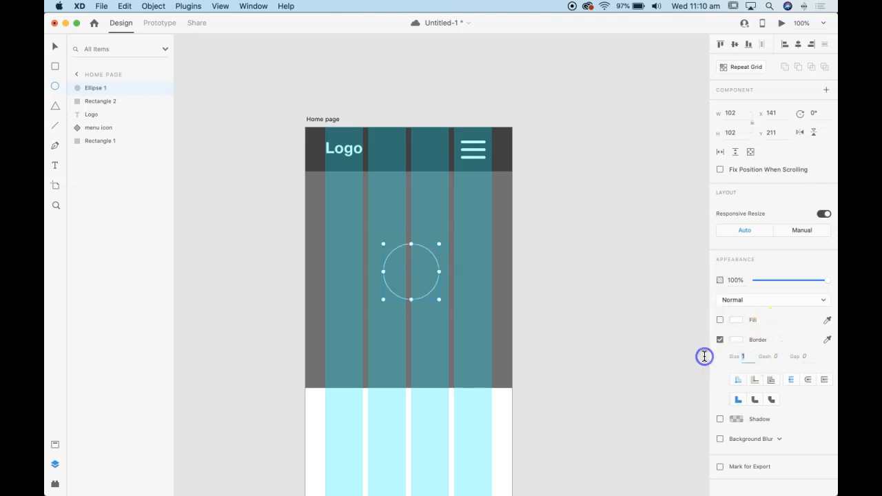
pyautogui.write('5')
pyautogui.click(699, 354)
# Draw a triangle about 62 × 53 below the circle and remove its border
pyautogui.click(55, 106)
pyautogui.click(390, 327)
pyautogui.moveTo(390, 327); pyautogui.dragTo(423, 356)
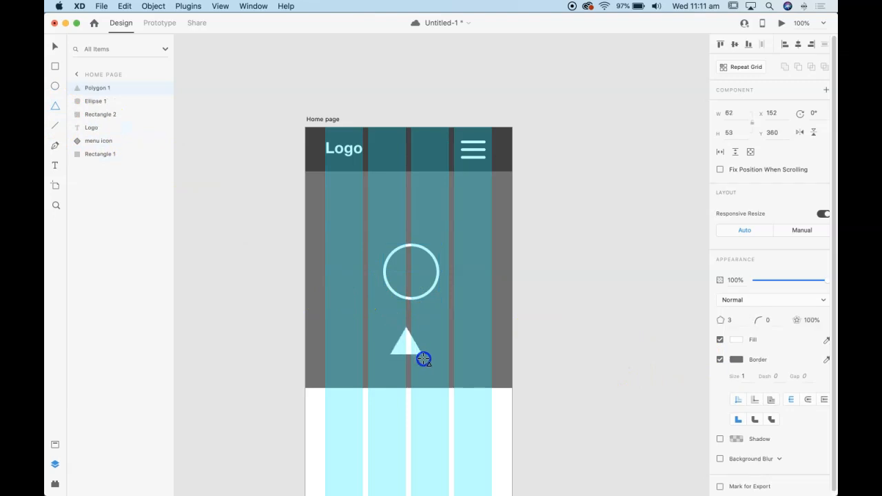
pyautogui.click(720, 360)
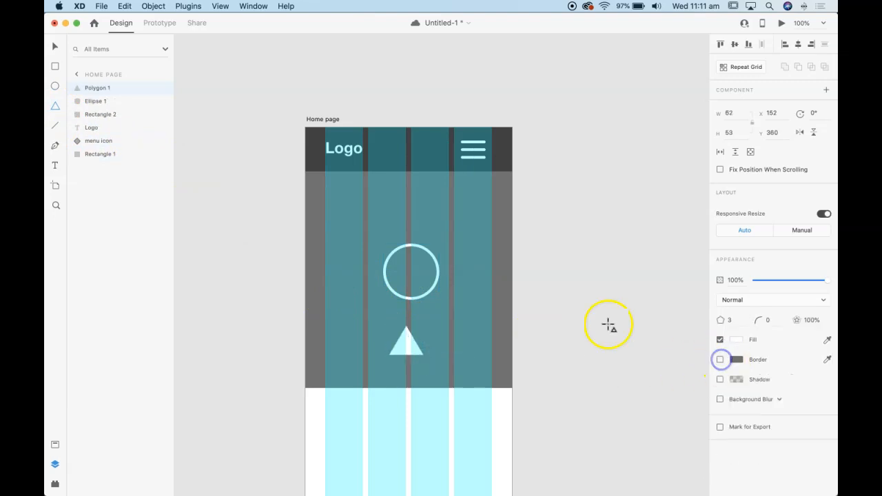
# Rotate the triangle 90° and fit it inside the circle as a play symbol of about 47 × 29
pyautogui.click(55, 46)
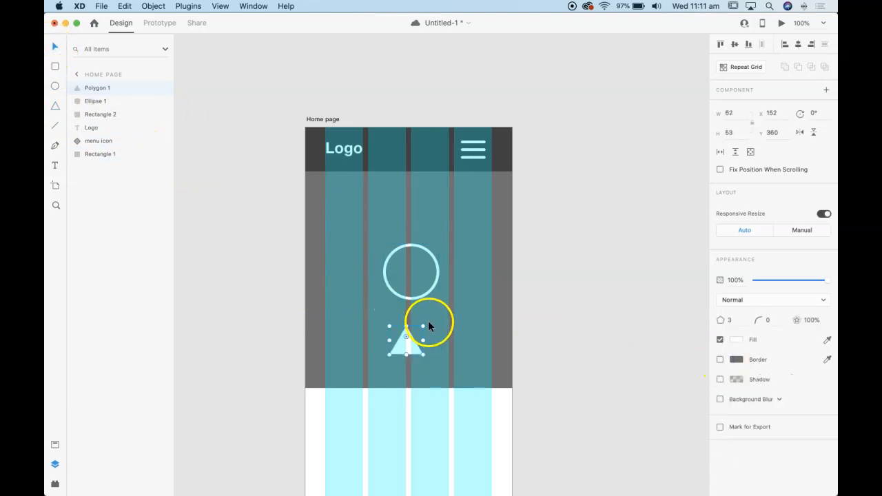
pyautogui.click(424, 327)
pyautogui.moveTo(433, 328); pyautogui.dragTo(426, 369)
pyautogui.moveTo(395, 339); pyautogui.dragTo(405, 286)
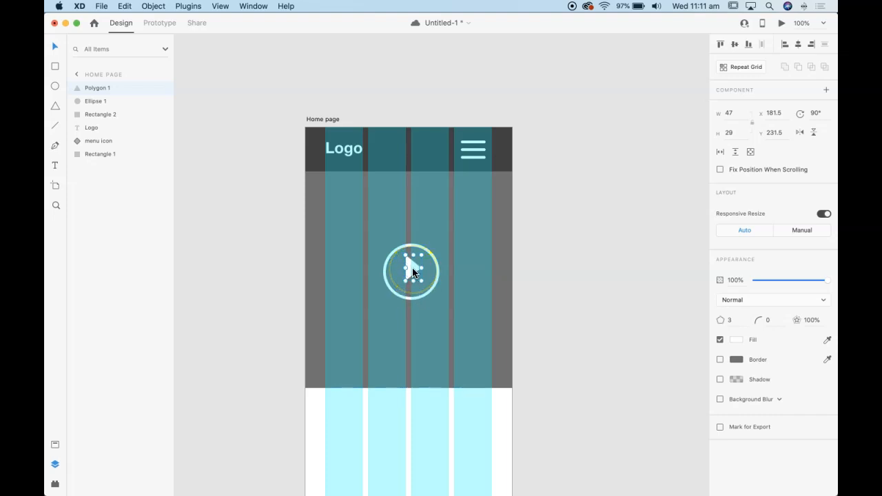
pyautogui.press('Right')
pyautogui.click(411, 250)
pyautogui.press('Left')
pyautogui.press('Left')
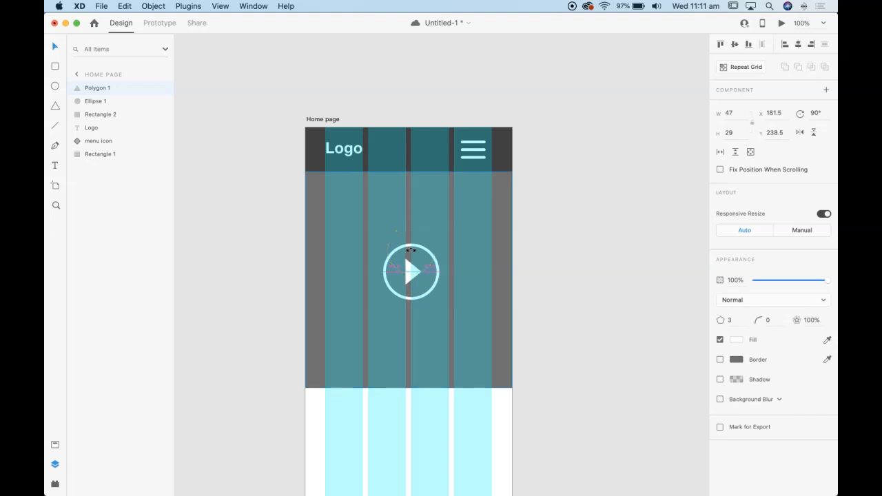
# Shrink the circle to about 88 × 88 and the triangle to about 41 × 29, keeping the triangle centred in the circle
pyautogui.click(421, 248)
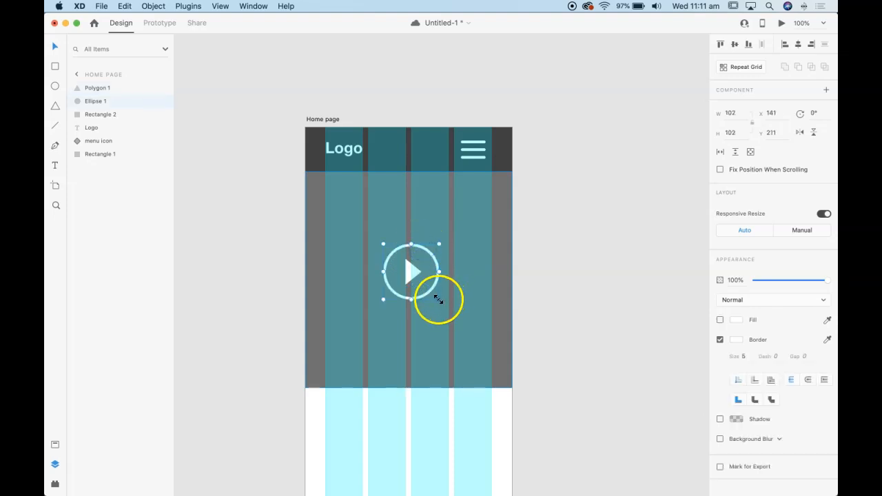
pyautogui.moveTo(439, 300)
pyautogui.mouseDown()
pyautogui.moveTo(426, 292)
pyautogui.moveTo(439, 300)
pyautogui.moveTo(433, 296)
pyautogui.mouseUp()
pyautogui.click(410, 270)
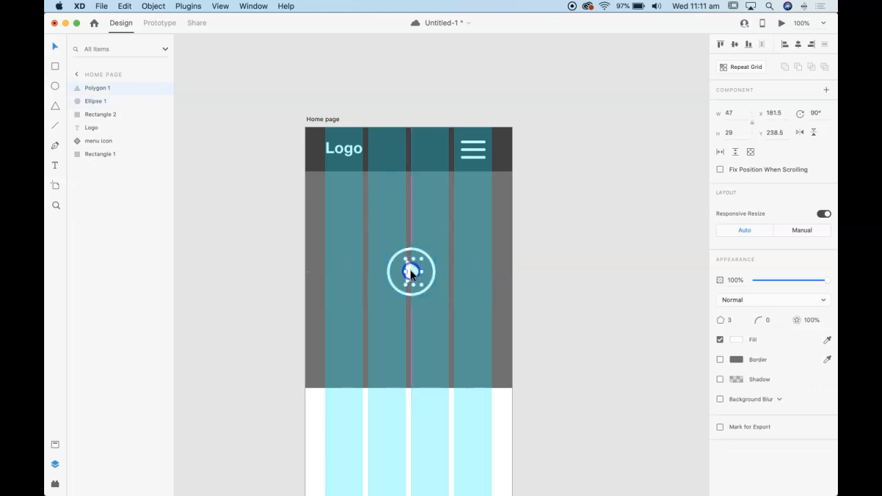
pyautogui.moveTo(412, 260); pyautogui.dragTo(412, 264)
pyautogui.moveTo(412, 261); pyautogui.dragTo(413, 260)
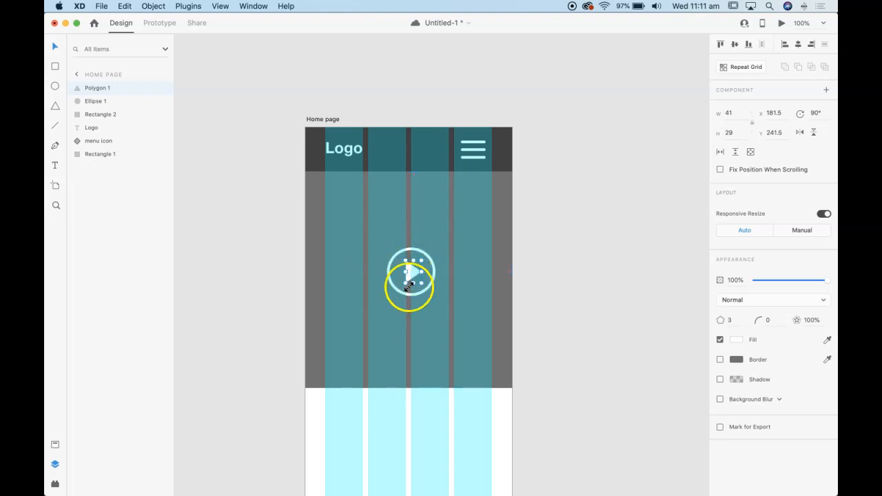
pyautogui.press('Left')
pyautogui.press('Left')
pyautogui.press('Left')
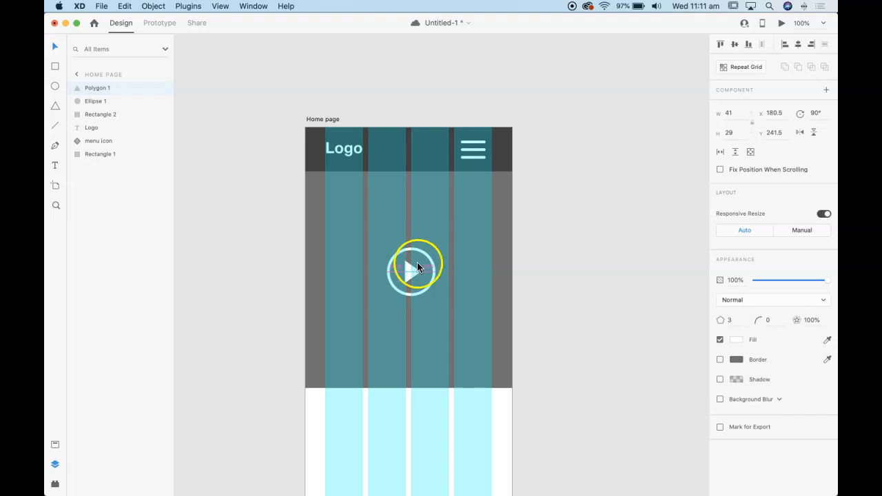
# Group the circle and triangle and centre the group horizontally and vertically in the grey block
pyautogui.keyDown('shift'); pyautogui.click(419, 250); pyautogui.keyUp('shift')
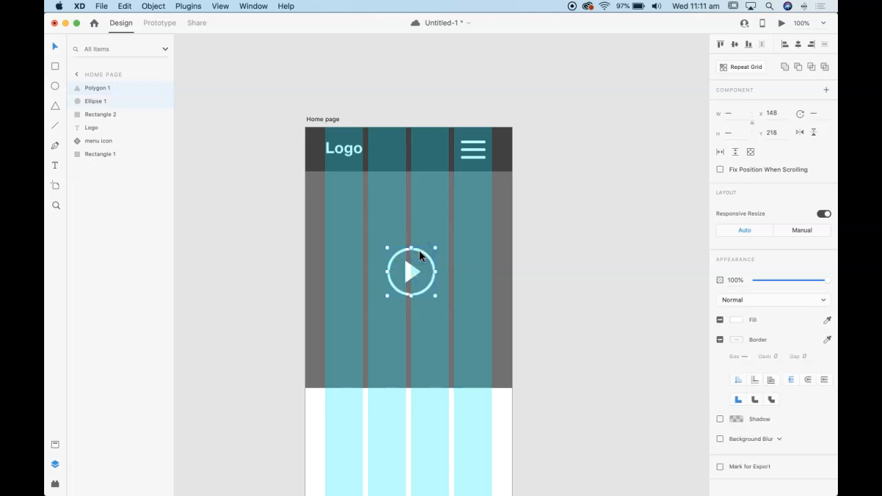
pyautogui.press('super+g')
pyautogui.moveTo(418, 271); pyautogui.dragTo(410, 276)
pyautogui.click(576, 267)
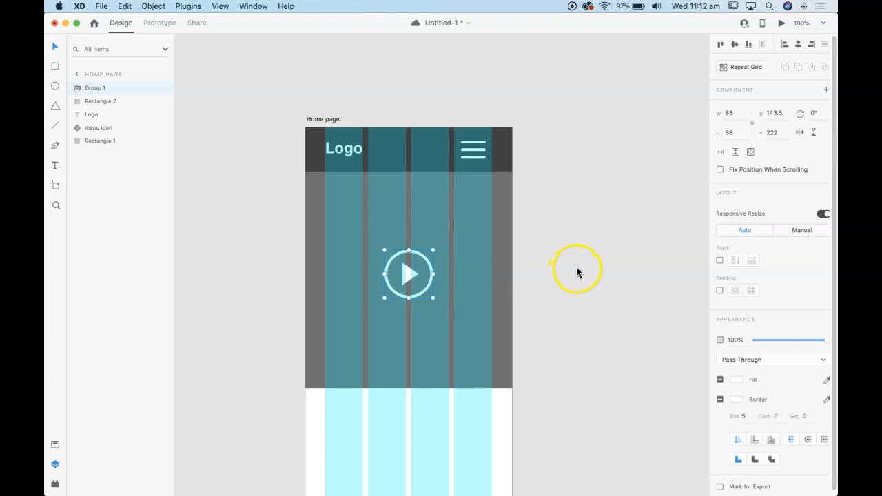
# Set the height of the grey block behind the play icon to 380
pyautogui.scroll(-5, 373, 344)
pyautogui.scroll(2, 402, 262)
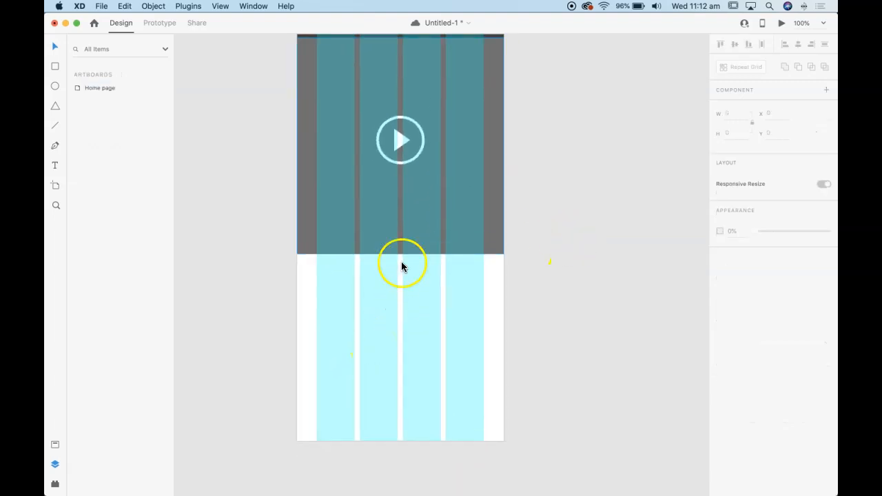
pyautogui.click(402, 250)
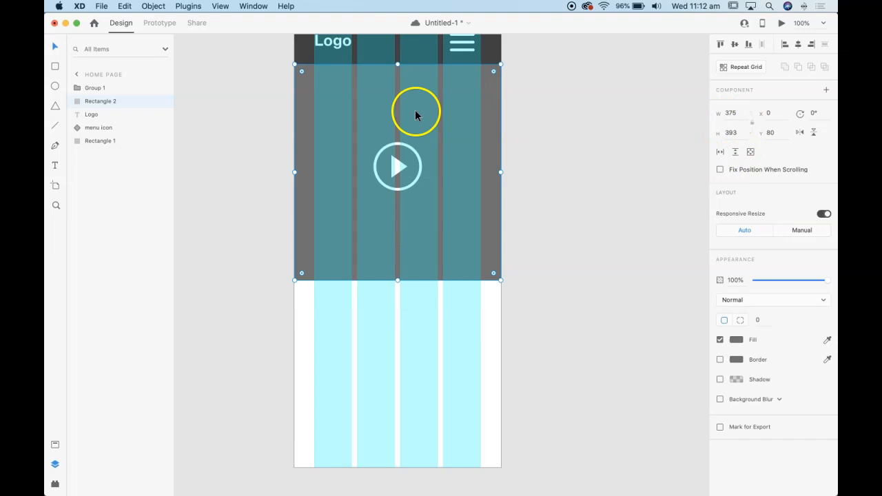
pyautogui.click(731, 131)
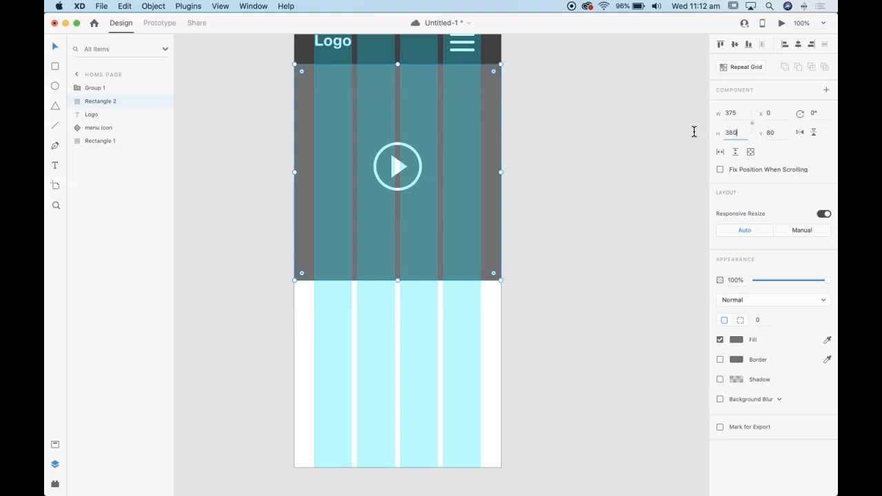
pyautogui.write('380')
pyautogui.press('Return')
pyautogui.click(588, 166)
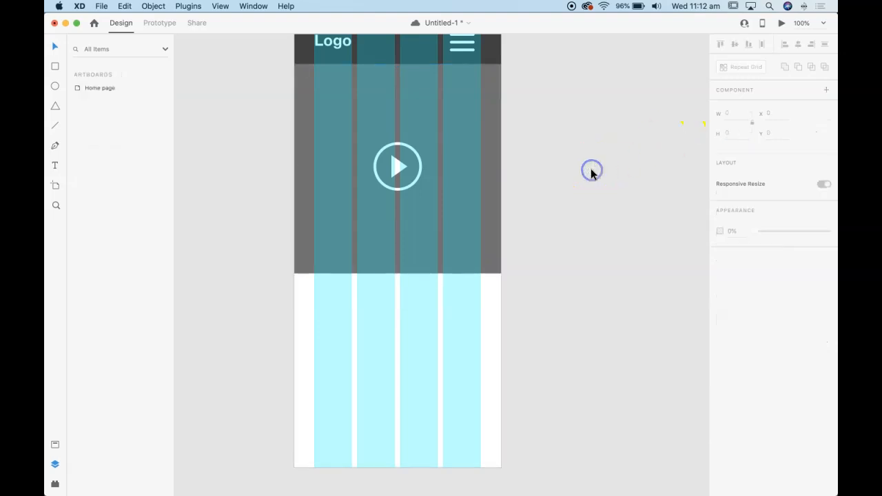
# Duplicate the grey block directly below itself and shorten the copy to a height of 352 so it ends at the artboard's lower edge
pyautogui.moveTo(499, 122); pyautogui.dragTo(489, 322)
pyautogui.moveTo(398, 482); pyautogui.dragTo(398, 468)
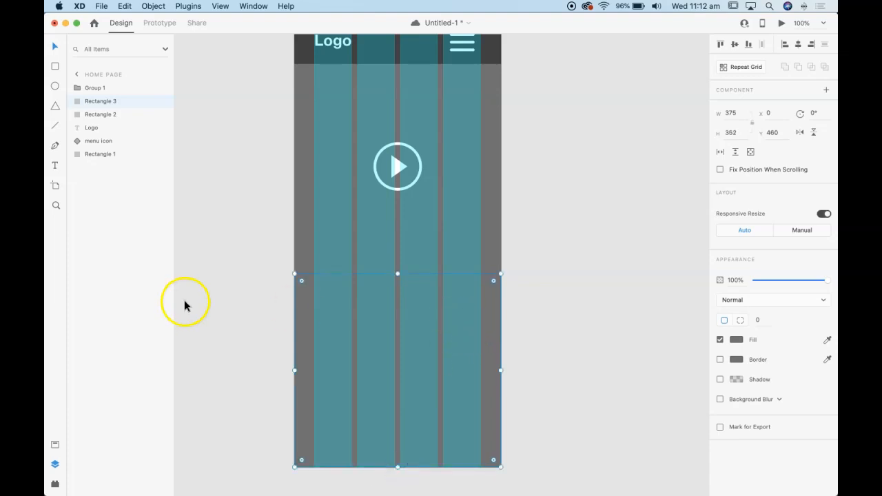
pyautogui.click(246, 276)
# Change the fill of the lower block to a lighter grey and deselect it
pyautogui.click(298, 296)
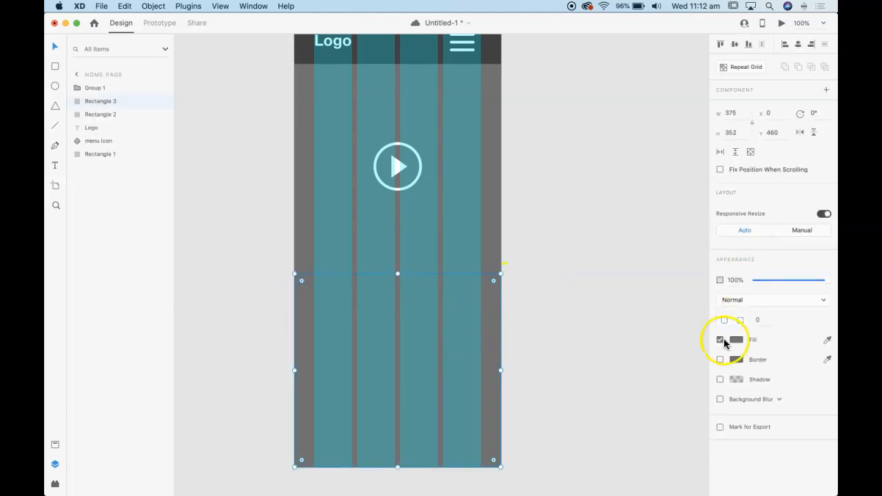
pyautogui.click(736, 339)
pyautogui.moveTo(628, 314); pyautogui.dragTo(588, 308)
pyautogui.click(561, 305)
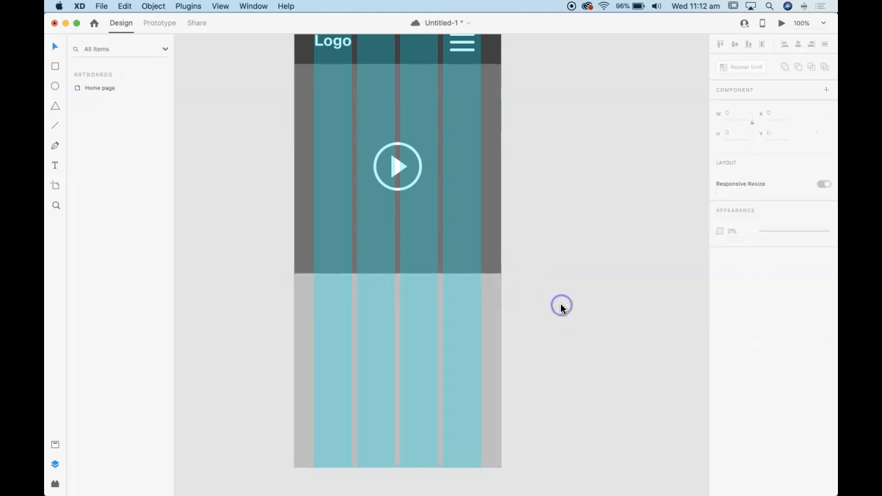
# Add a text box about 302 × 61 across the layout columns in the light grey block, reading Welcome
pyautogui.scroll(2, 605, 315)
pyautogui.click(56, 166)
pyautogui.moveTo(313, 310); pyautogui.dragTo(479, 344)
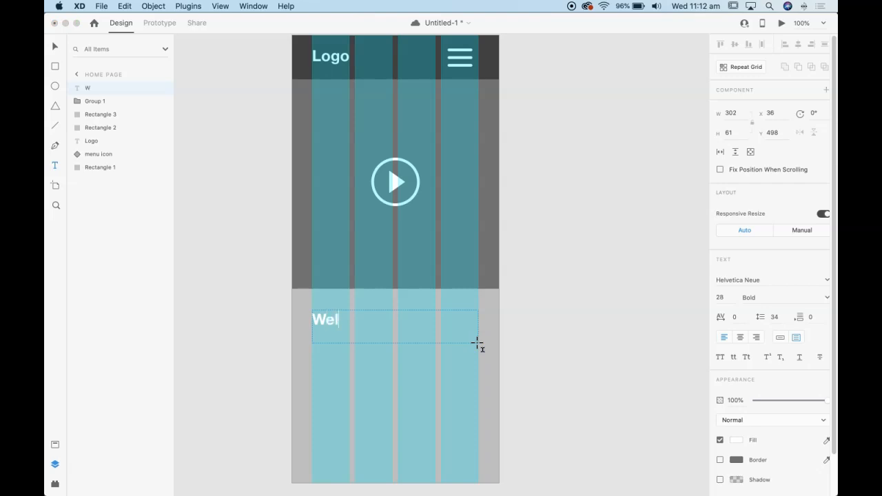
# Centre-align the Welcome text and set its font size to 36
pyautogui.press('super+a')
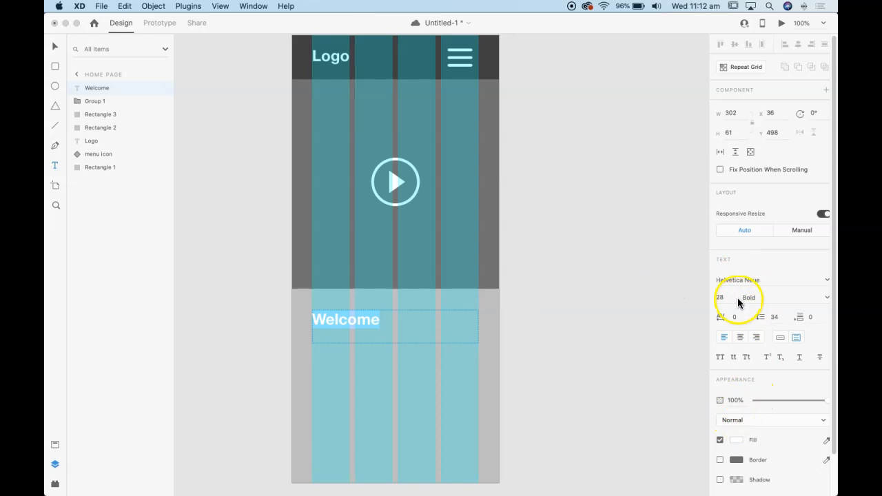
pyautogui.click(741, 338)
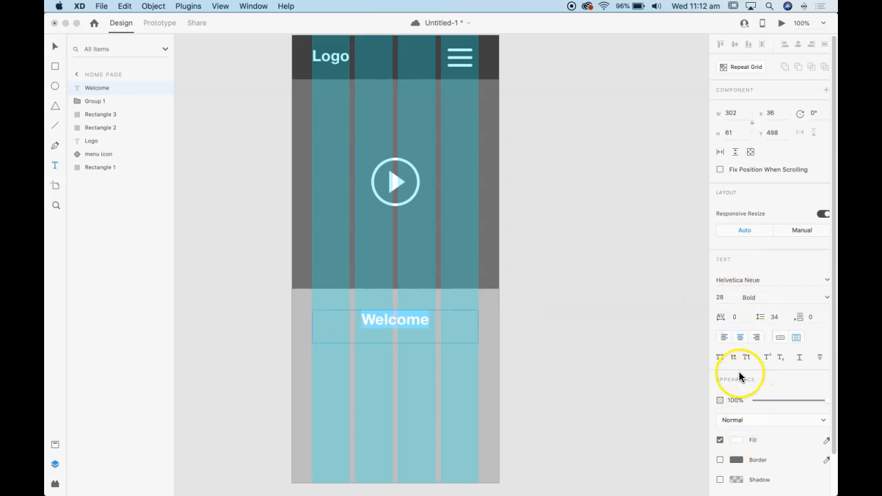
pyautogui.click(728, 299)
pyautogui.moveTo(728, 299); pyautogui.dragTo(705, 298)
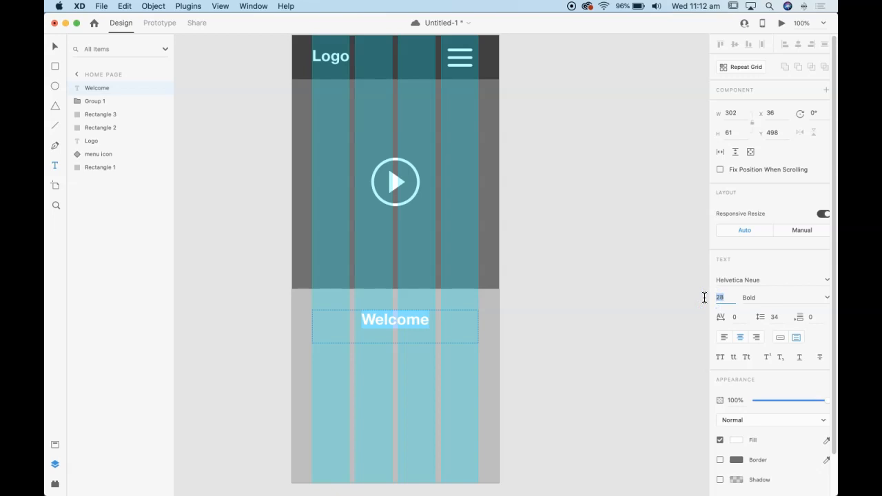
pyautogui.press('Return')
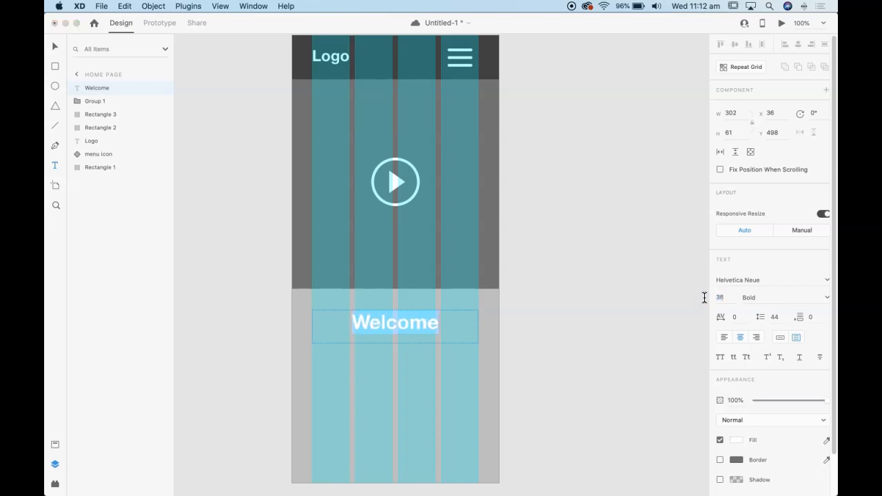
pyautogui.click(53, 48)
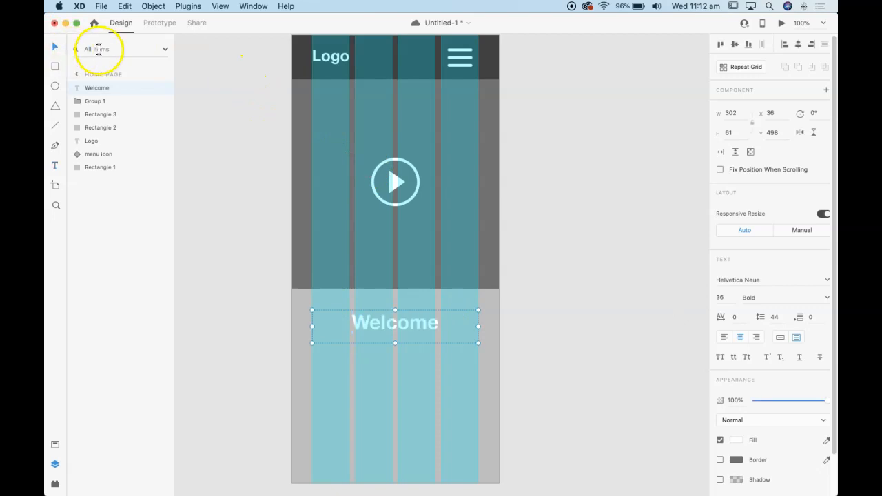
# Switch to Chrome, copy the first Lorem ipsum paragraph from the dummy text generator, and return to Adobe XD
pyautogui.press('super+Tab')
pyautogui.press('super+Tab')
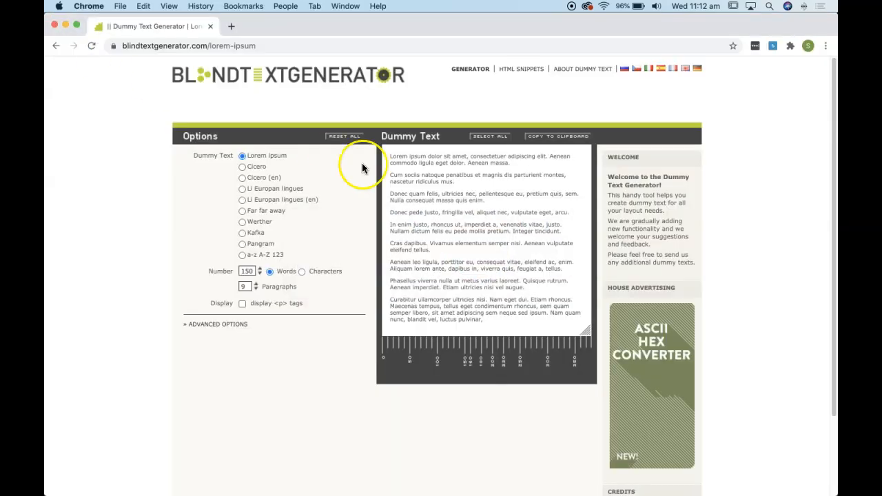
pyautogui.click(514, 163)
pyautogui.moveTo(514, 163); pyautogui.dragTo(388, 158)
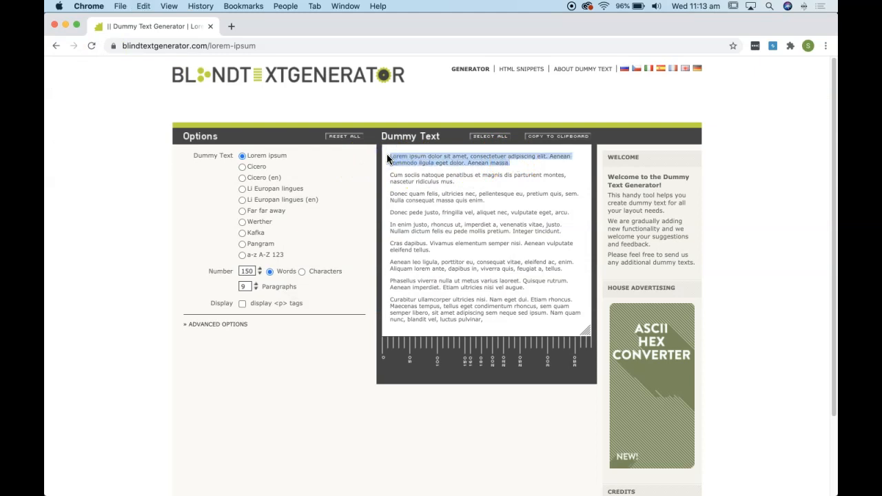
pyautogui.press('super+Tab')
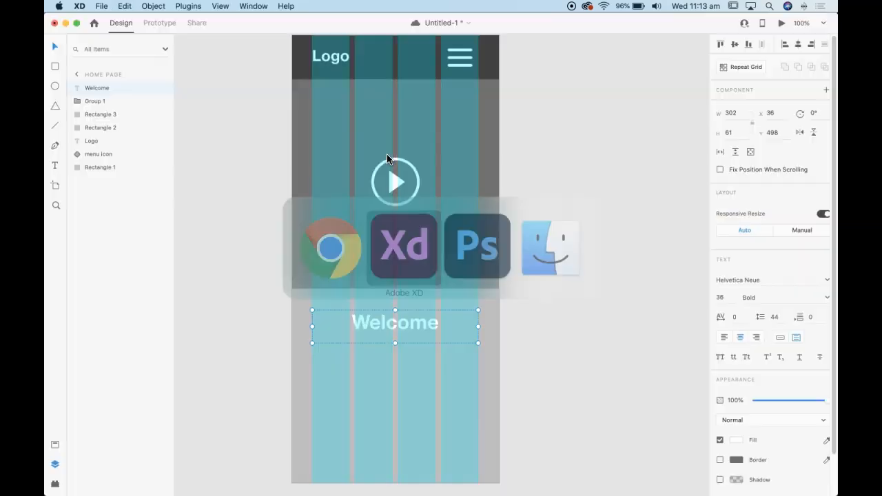
# Shorten the Welcome text box to a height of about 50 and paste the copied paragraph into a new text box about 302 × 128 below
pyautogui.moveTo(395, 343); pyautogui.dragTo(394, 337)
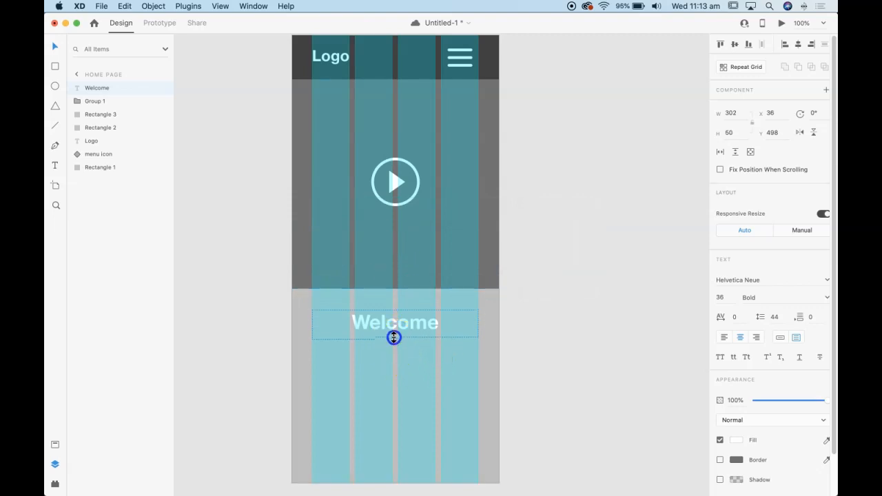
pyautogui.click(55, 165)
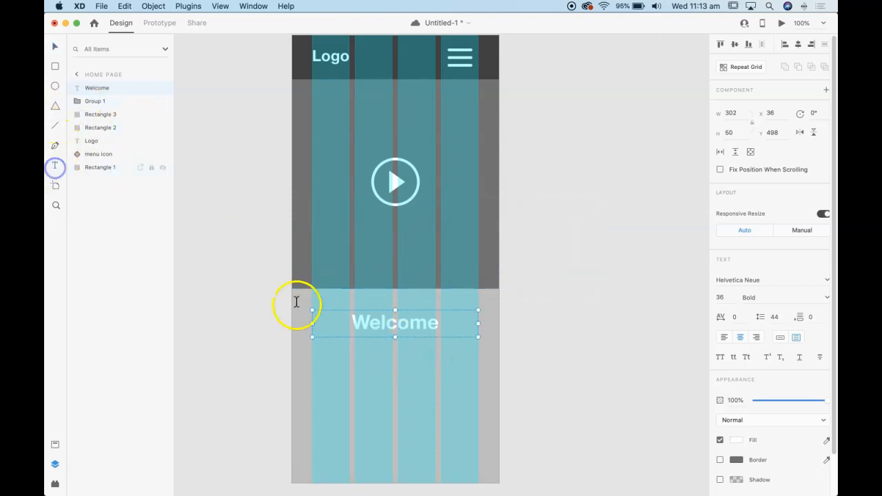
pyautogui.moveTo(313, 348); pyautogui.dragTo(475, 419)
pyautogui.press('super+v')
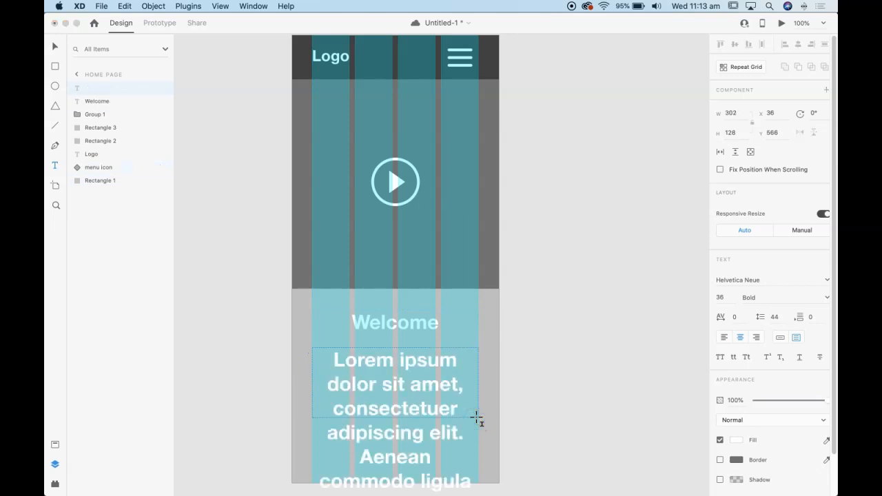
# Set the whole Lorem ipsum paragraph to font size 18 and Regular weight
pyautogui.press('super+a')
pyautogui.click(718, 298)
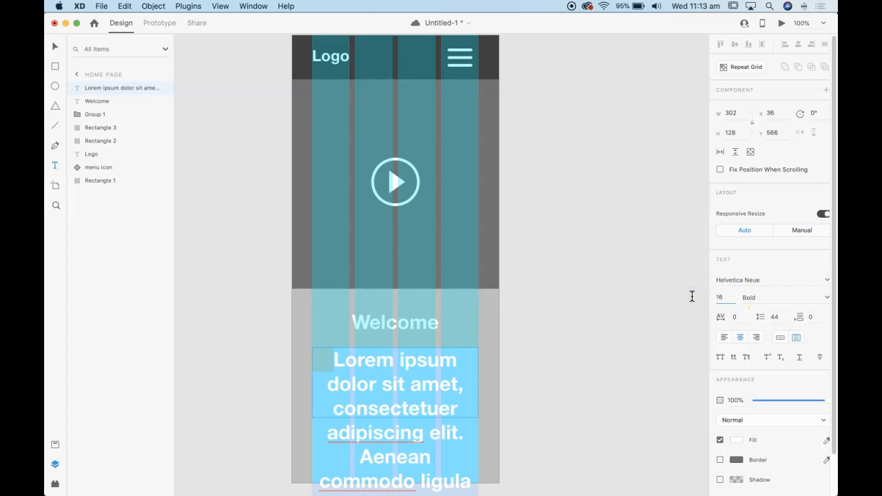
pyautogui.click(693, 296)
pyautogui.write('18')
pyautogui.press('Return')
pyautogui.click(759, 297)
pyautogui.click(828, 298)
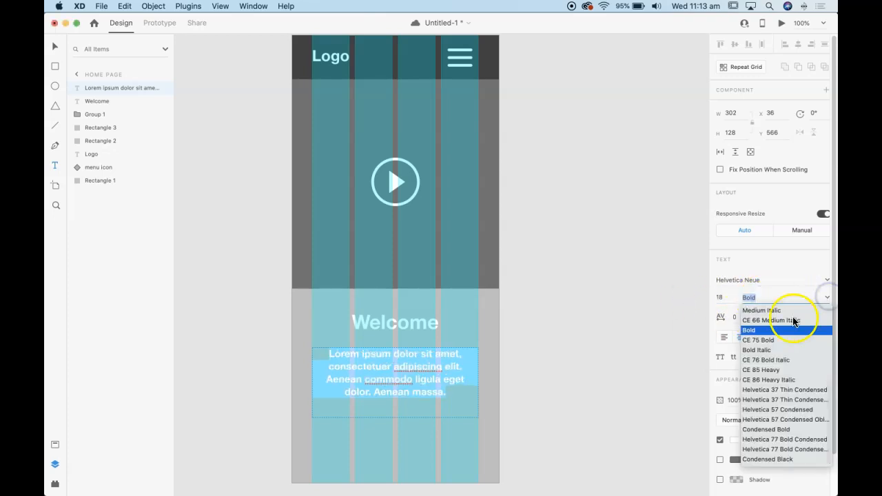
pyautogui.scroll(5, 773, 330)
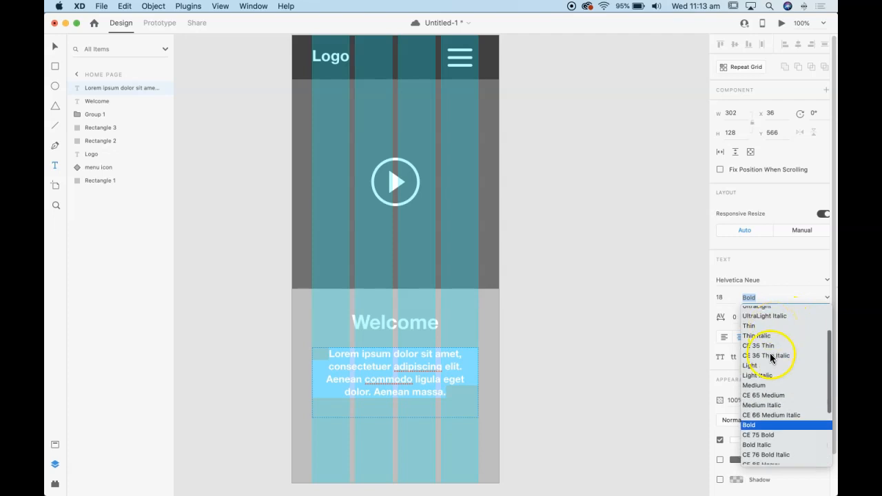
pyautogui.scroll(2, 771, 357)
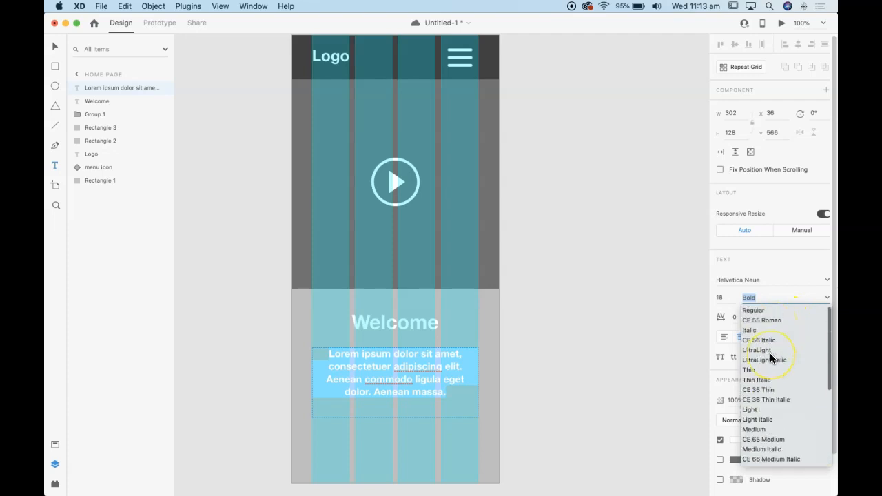
pyautogui.click(759, 311)
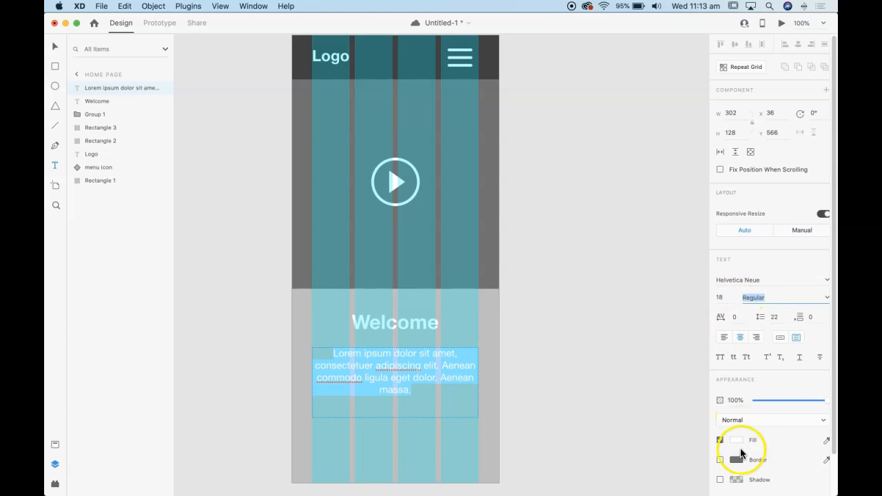
# Change the paragraph's text fill to dark grey #4A4A4A
pyautogui.click(736, 439)
pyautogui.moveTo(658, 389); pyautogui.dragTo(585, 419)
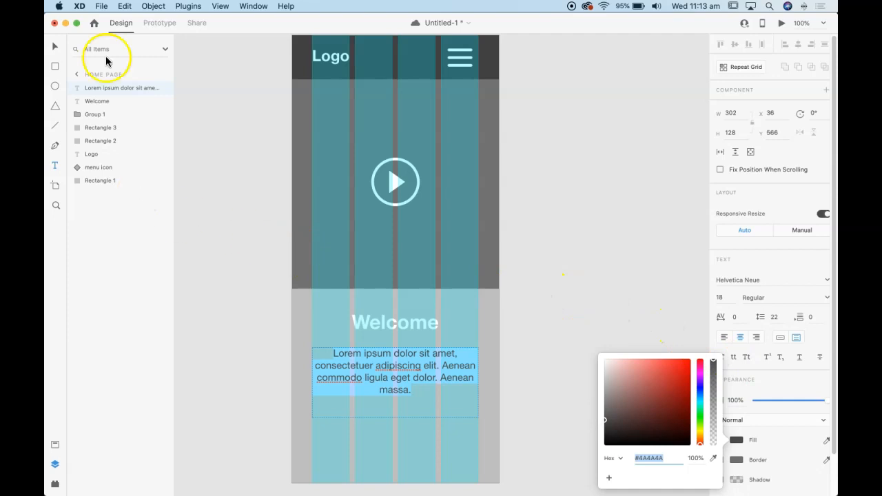
pyautogui.click(55, 47)
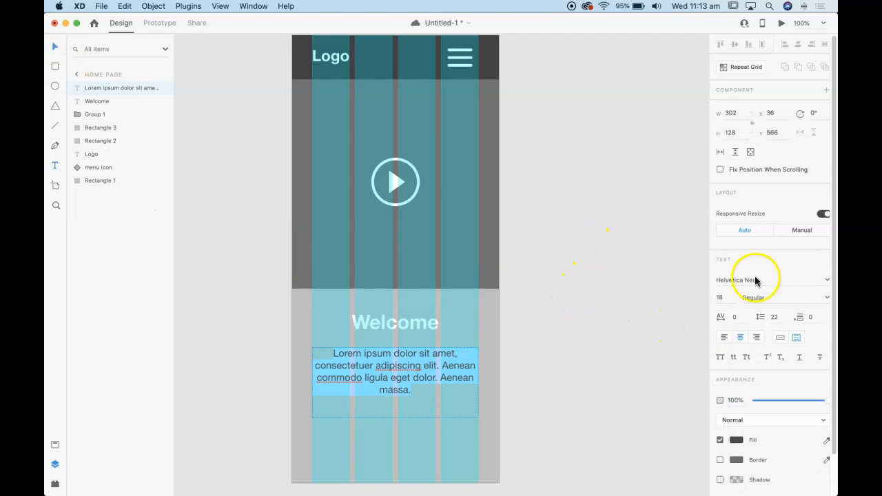
# Set the paragraph's font size to 22 and deselect the text box
pyautogui.click(732, 301)
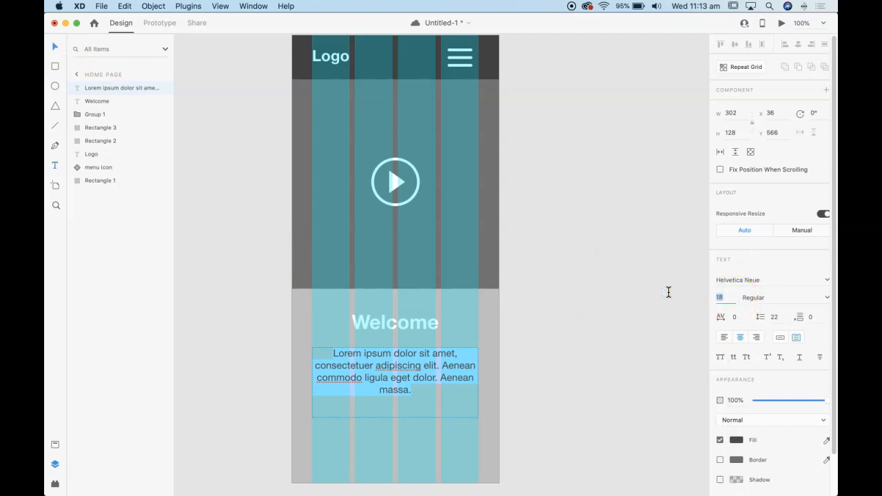
pyautogui.write('22')
pyautogui.press('Return')
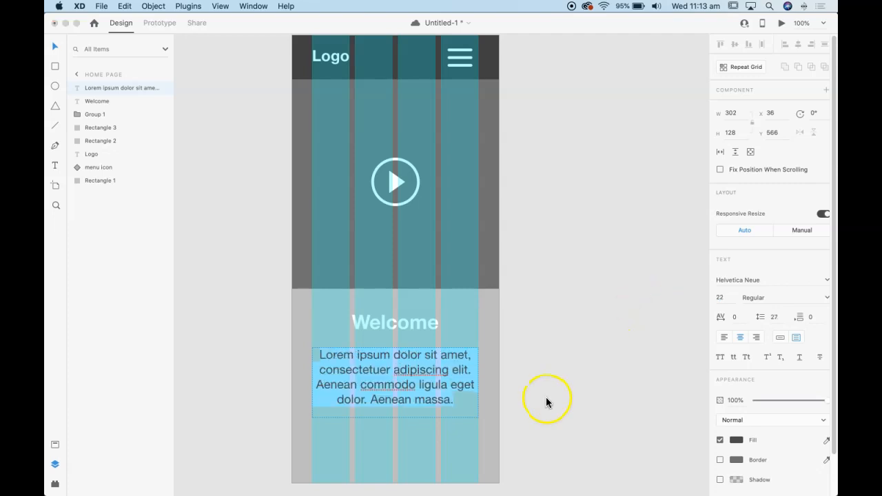
pyautogui.click(225, 113)
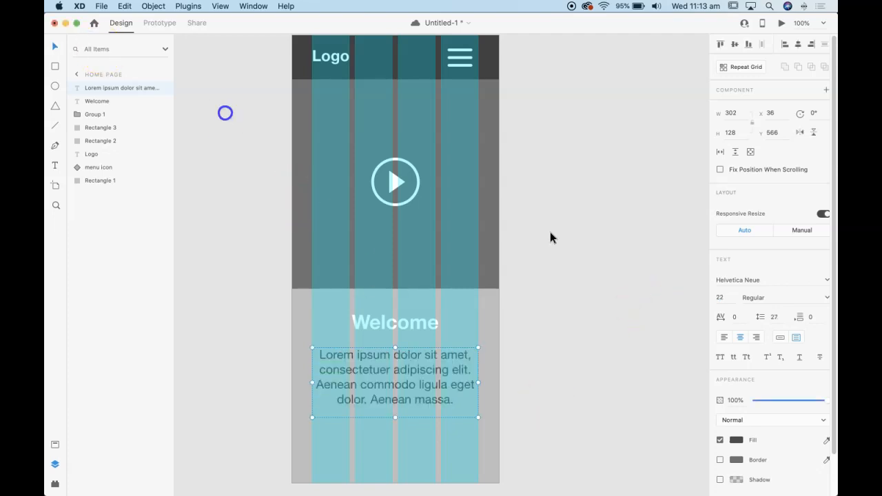
pyautogui.click(575, 261)
# Nudge the Lorem ipsum text box up towards the Welcome heading, to Y 561
pyautogui.scroll(-2, 576, 265)
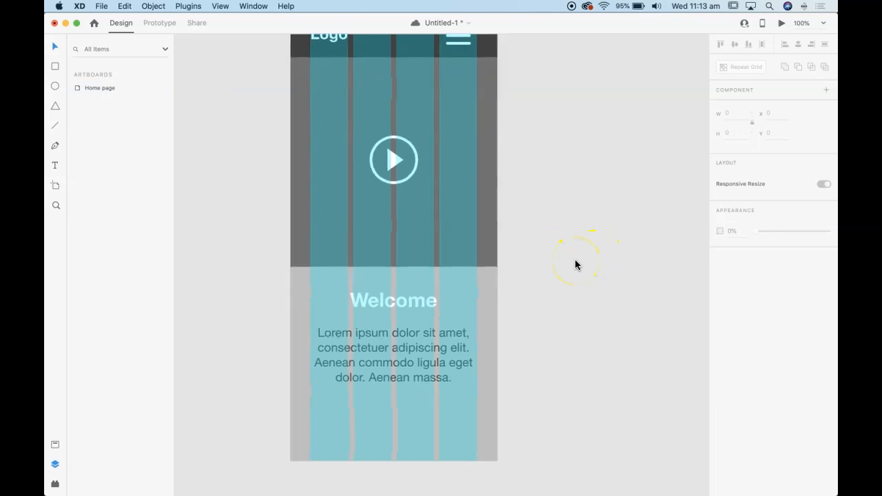
pyautogui.scroll(-2, 576, 264)
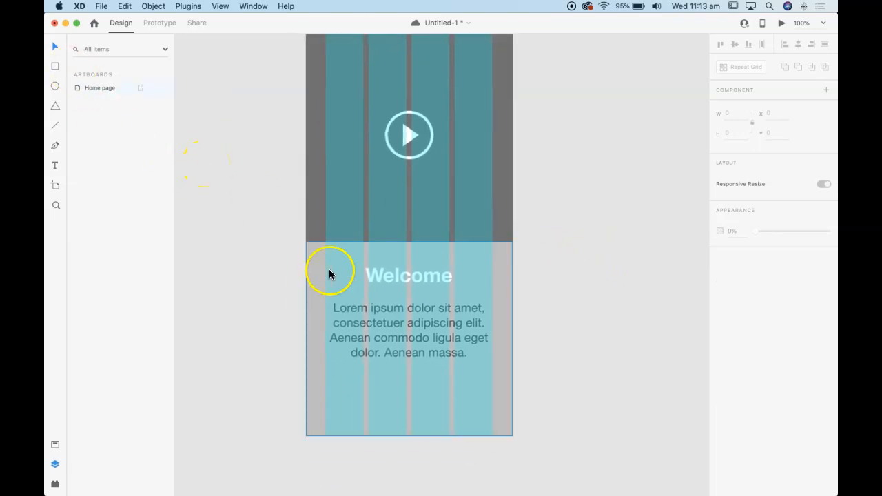
pyautogui.click(378, 312)
pyautogui.press('Up')
pyautogui.press('Up')
pyautogui.press('Up')
pyautogui.press('Up')
pyautogui.press('Up')
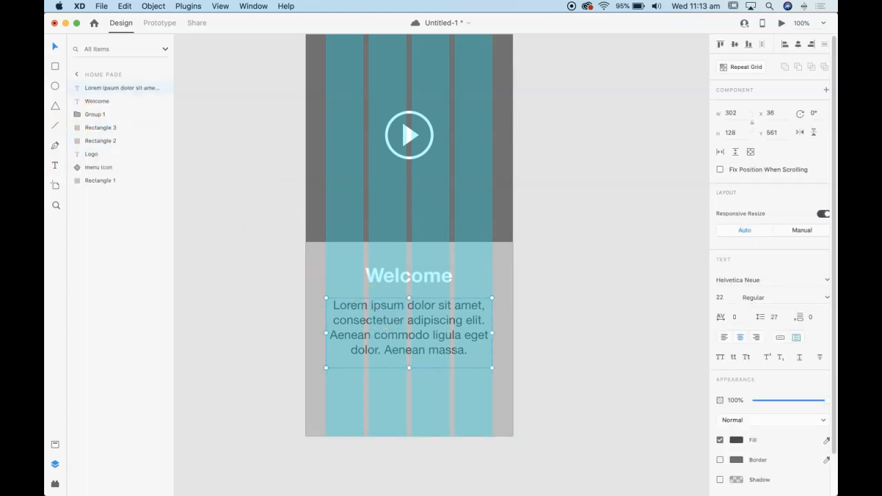
# Draw a button rectangle about 146 × 45 across the two middle columns below the paragraph and round its corners to radius 23
pyautogui.click(56, 67)
pyautogui.moveTo(369, 386); pyautogui.dragTo(450, 411)
pyautogui.moveTo(376, 393); pyautogui.dragTo(391, 403)
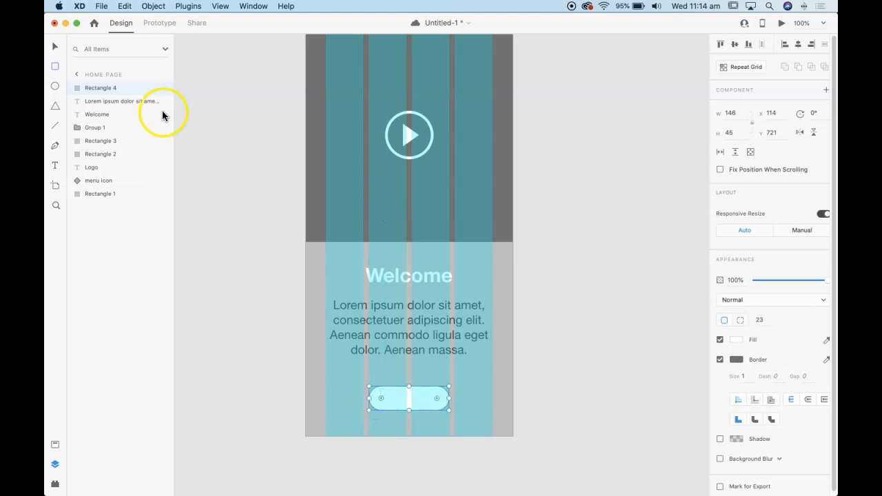
# Remove the border from the rounded button shape and move it up to Y 711
pyautogui.click(55, 46)
pyautogui.click(720, 360)
pyautogui.click(439, 398)
pyautogui.moveTo(440, 398); pyautogui.dragTo(417, 395)
# Add a text box about 89 × 26 on the button reading Read more, in Bold at font size 16
pyautogui.click(56, 166)
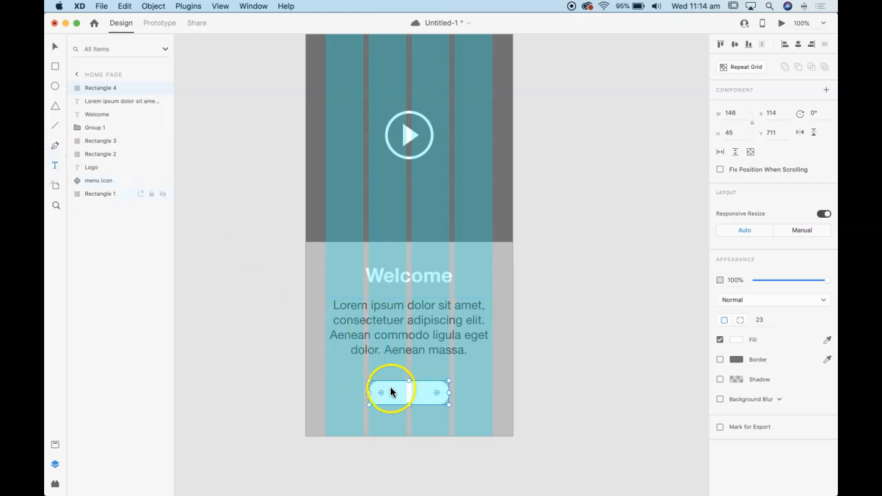
pyautogui.moveTo(390, 387); pyautogui.dragTo(439, 403)
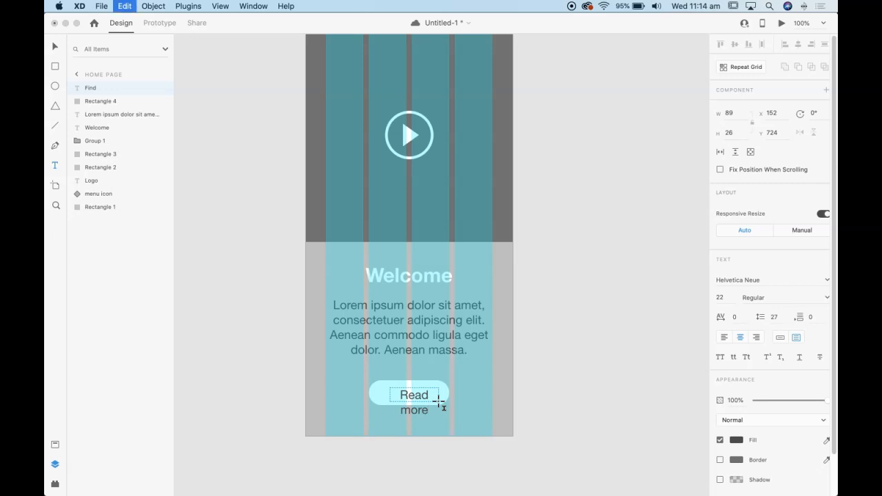
pyautogui.press('super+a')
pyautogui.click(766, 299)
pyautogui.click(825, 297)
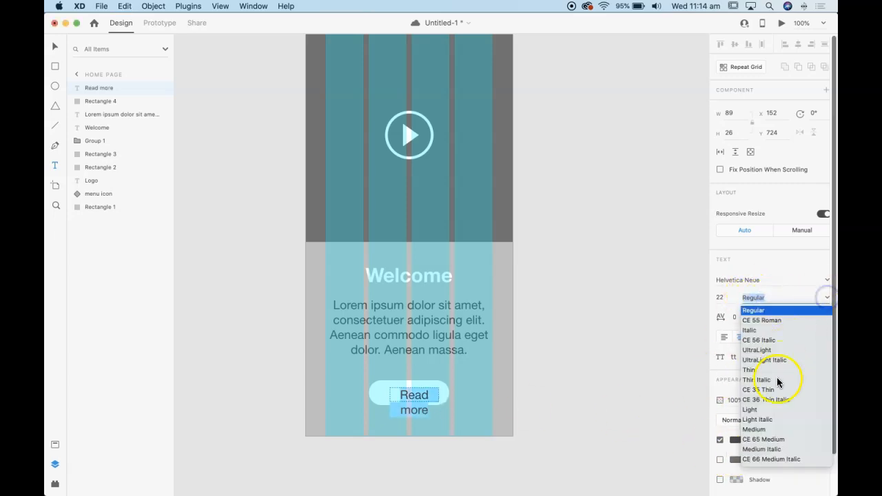
pyautogui.scroll(-5, 775, 352)
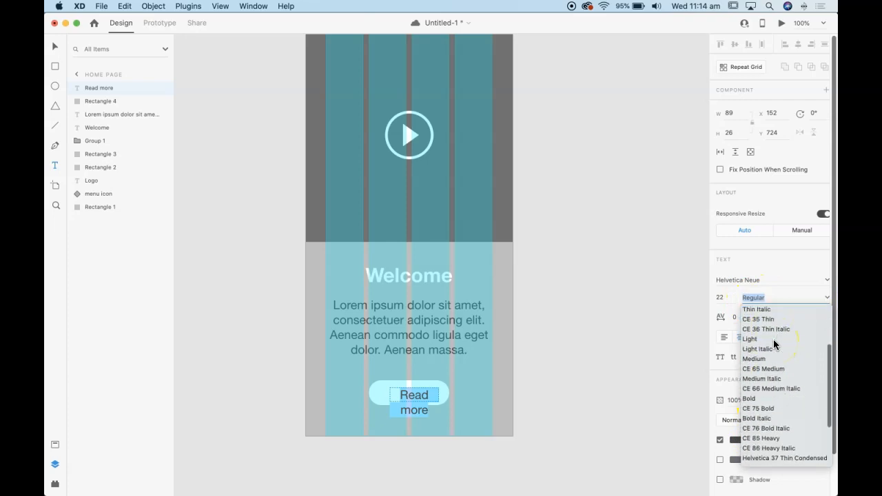
pyautogui.click(761, 399)
pyautogui.click(724, 297)
pyautogui.press('Return')
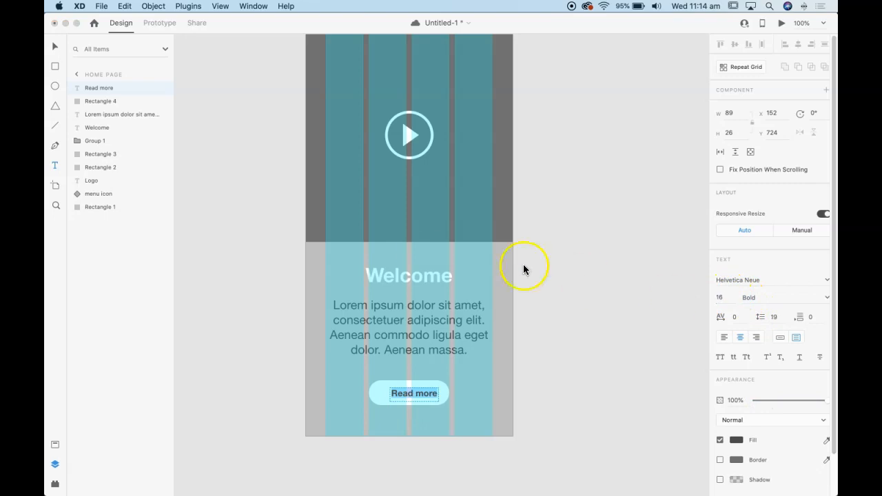
# Widen the Read more text box on both sides to the button's full width of 146
pyautogui.click(55, 45)
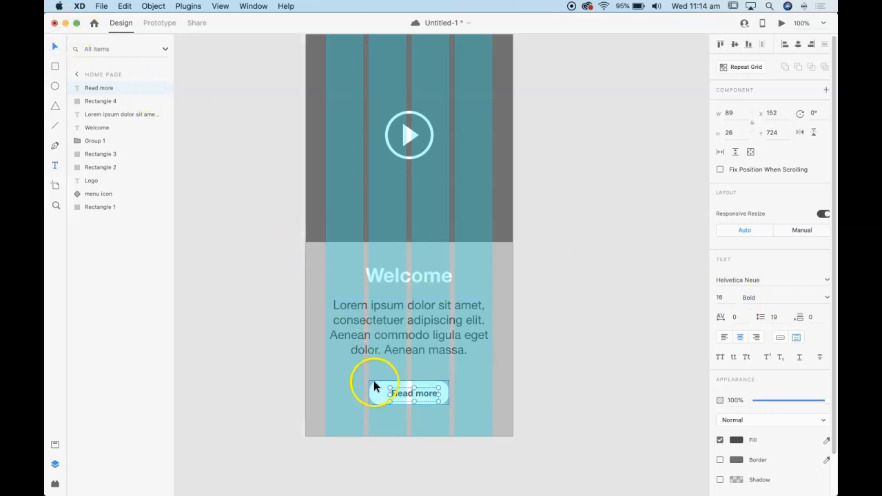
pyautogui.moveTo(390, 395); pyautogui.dragTo(370, 395)
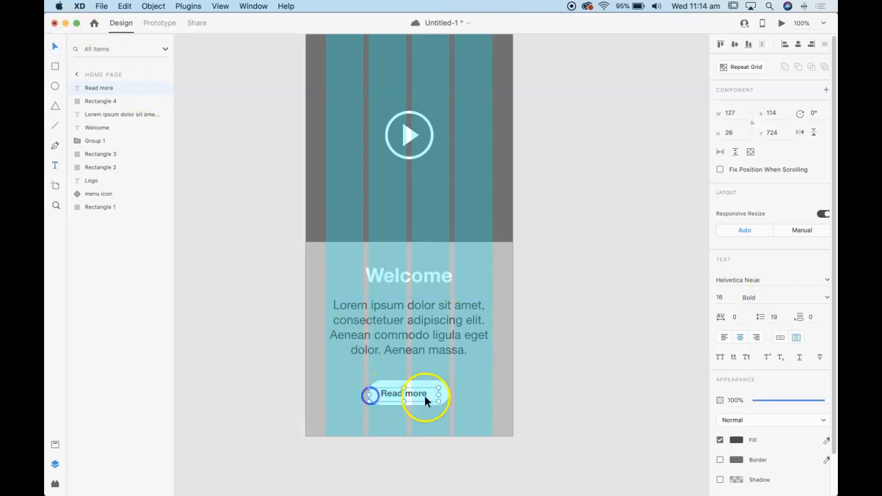
pyautogui.moveTo(438, 394); pyautogui.dragTo(446, 393)
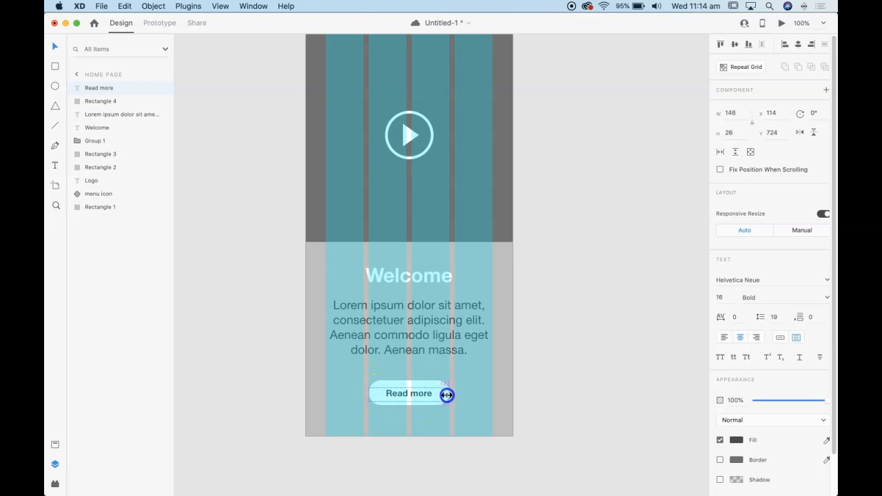
# Group the Read more text with the button shape and deselect the group
pyautogui.keyDown('shift'); pyautogui.click(420, 382); pyautogui.keyUp('shift')
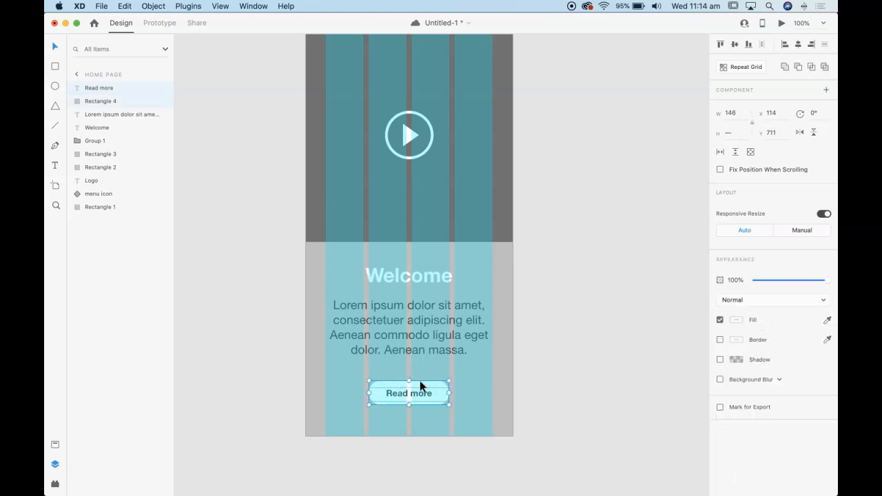
pyautogui.press('super+g')
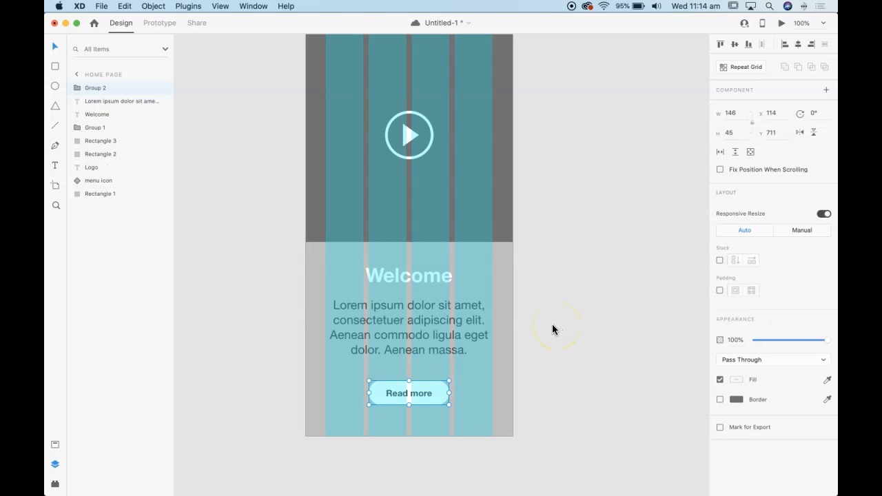
pyautogui.click(548, 395)
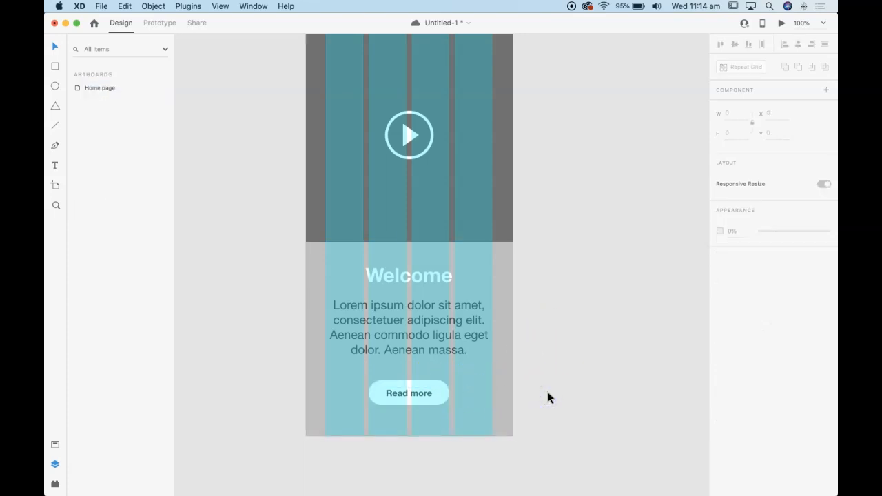
# Turn off the layout column grid on the Home page artboard and deselect it to show the whole page at 75% zoom
pyautogui.scroll(5, 548, 393)
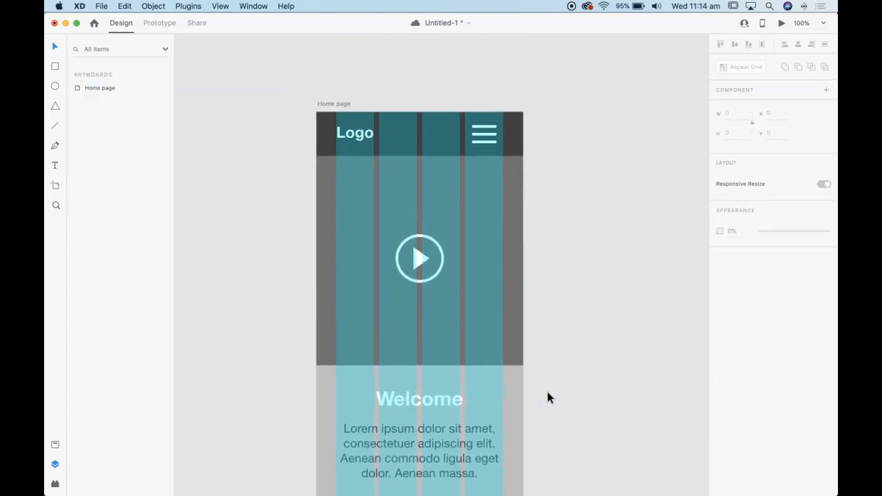
pyautogui.scroll(-2, 547, 392)
pyautogui.scroll(2, 637, 200)
pyautogui.click(636, 199)
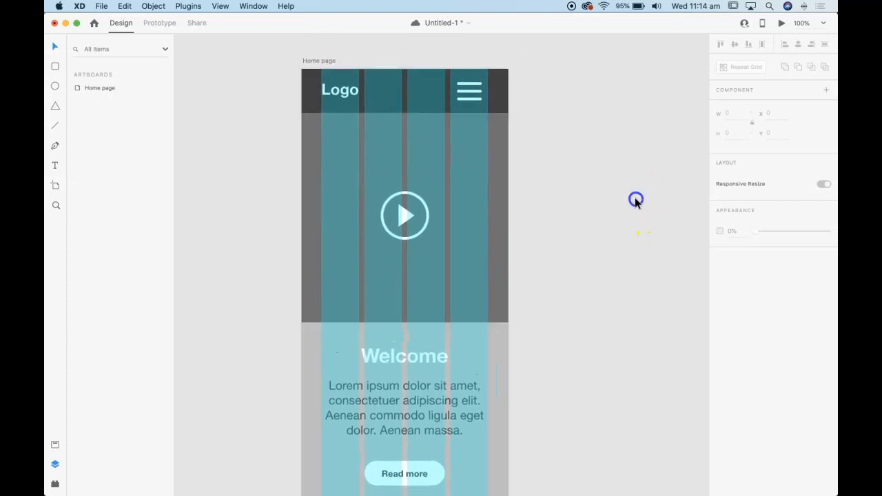
pyautogui.click(329, 61)
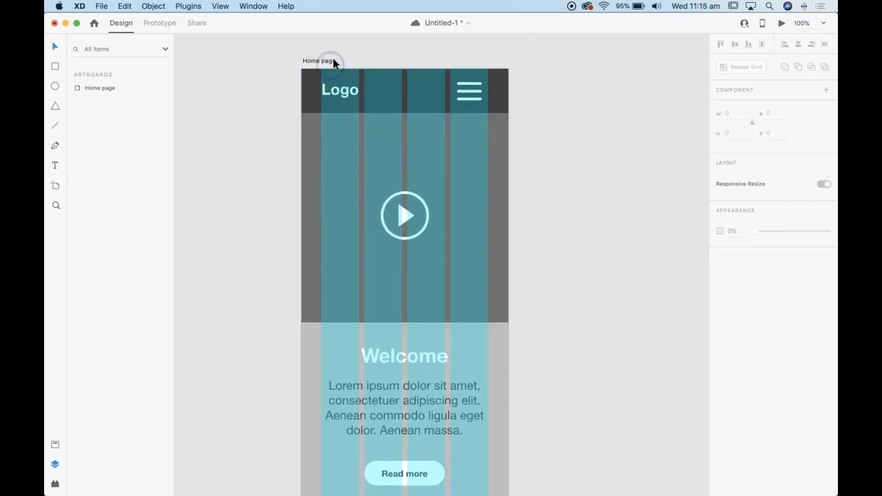
pyautogui.click(720, 350)
pyautogui.click(627, 361)
pyautogui.press('super+minus')
pyautogui.scroll(-2, 627, 360)
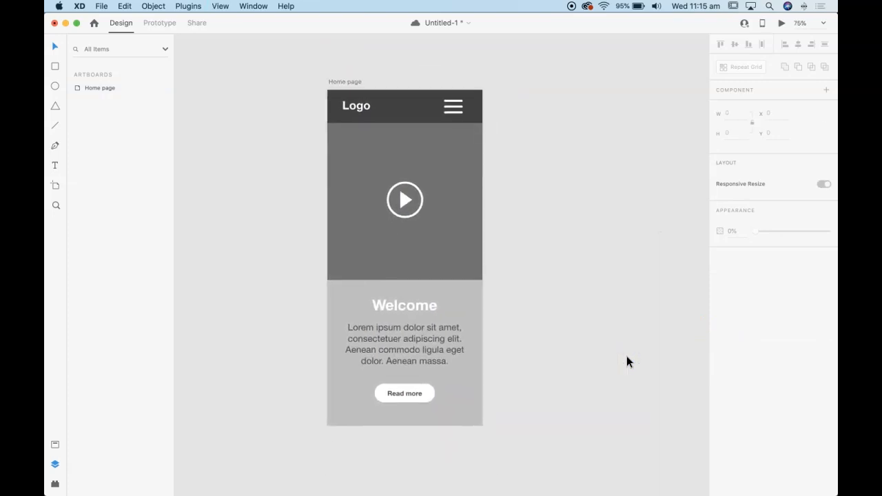